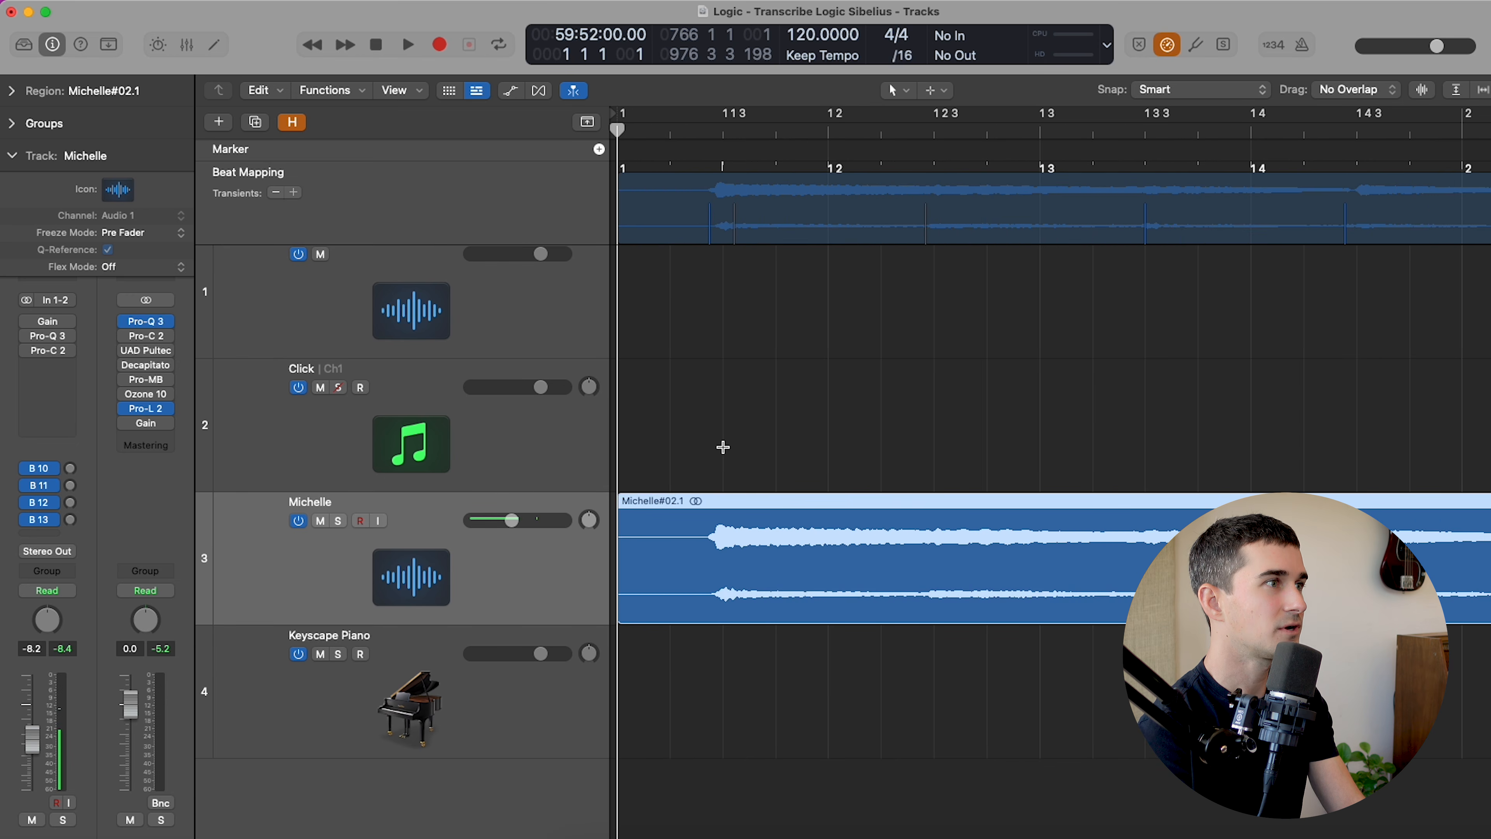
Step: Beat-map bar 1 to the first transient of the Michelle recording and return the playhead to the start
{"action": "left_click_drag", "start_coordinate": [621, 132], "coordinate": [869, 151]}
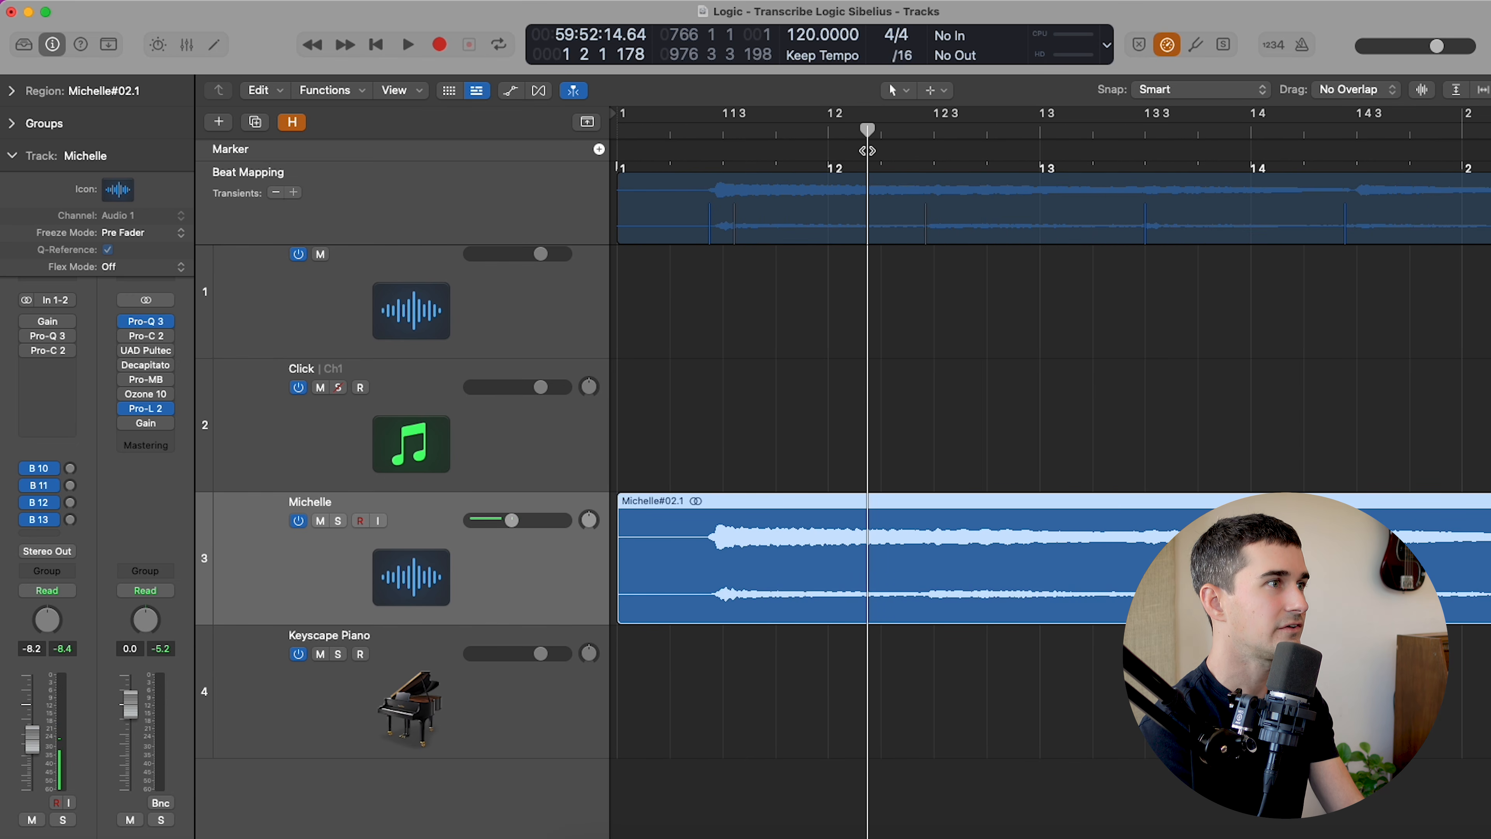
{"action": "left_click_drag", "start_coordinate": [618, 216], "coordinate": [723, 223]}
{"action": "key", "text": "super+Left"}
{"action": "key", "text": "super+Left"}
{"action": "left_click_drag", "start_coordinate": [634, 134], "coordinate": [617, 134]}
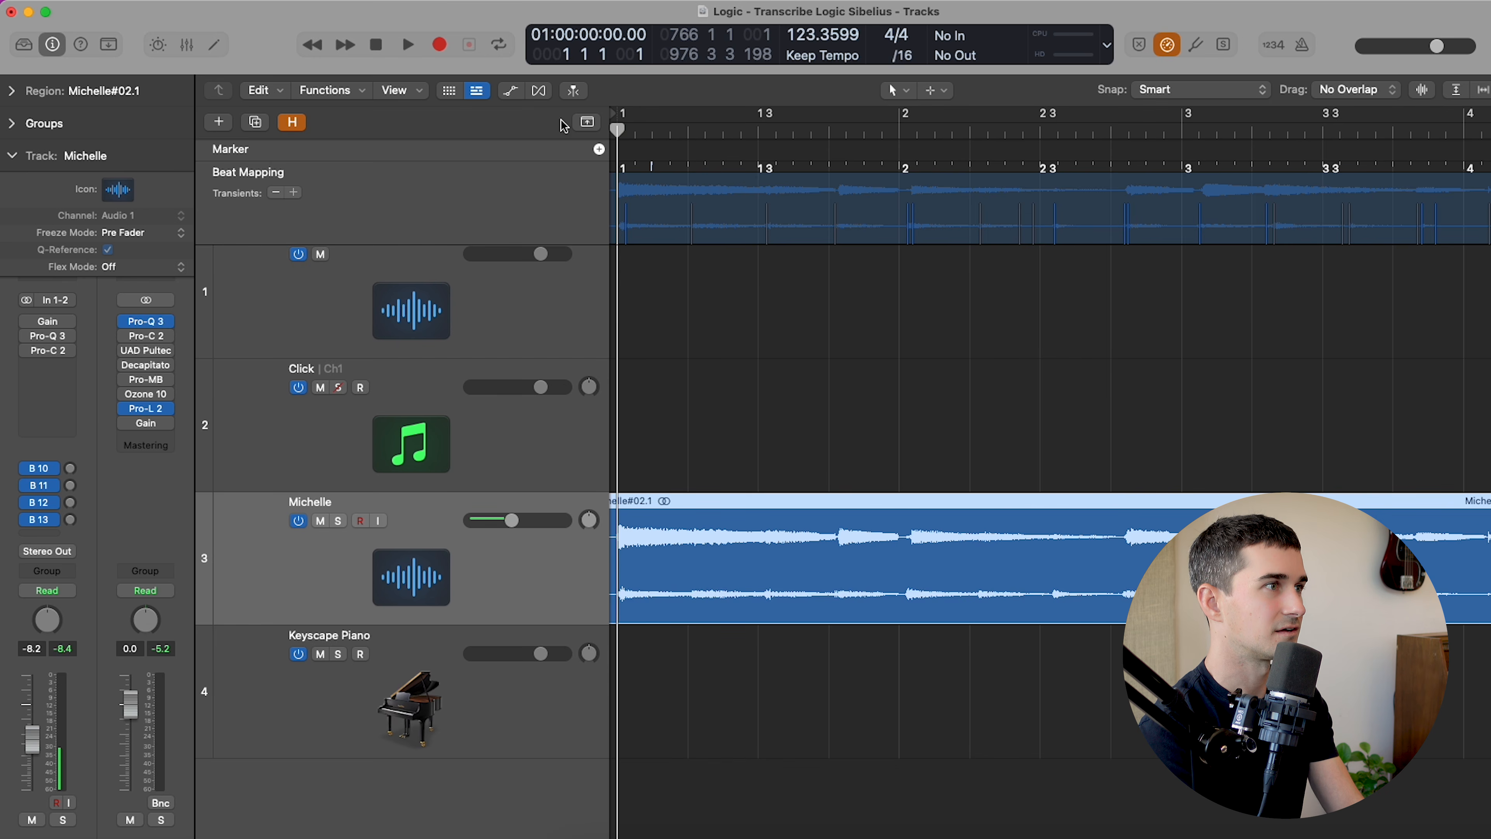
Step: Play the opening bars of the Michelle recording to check the beat mapping against the grid
{"action": "key", "text": "super+Up"}
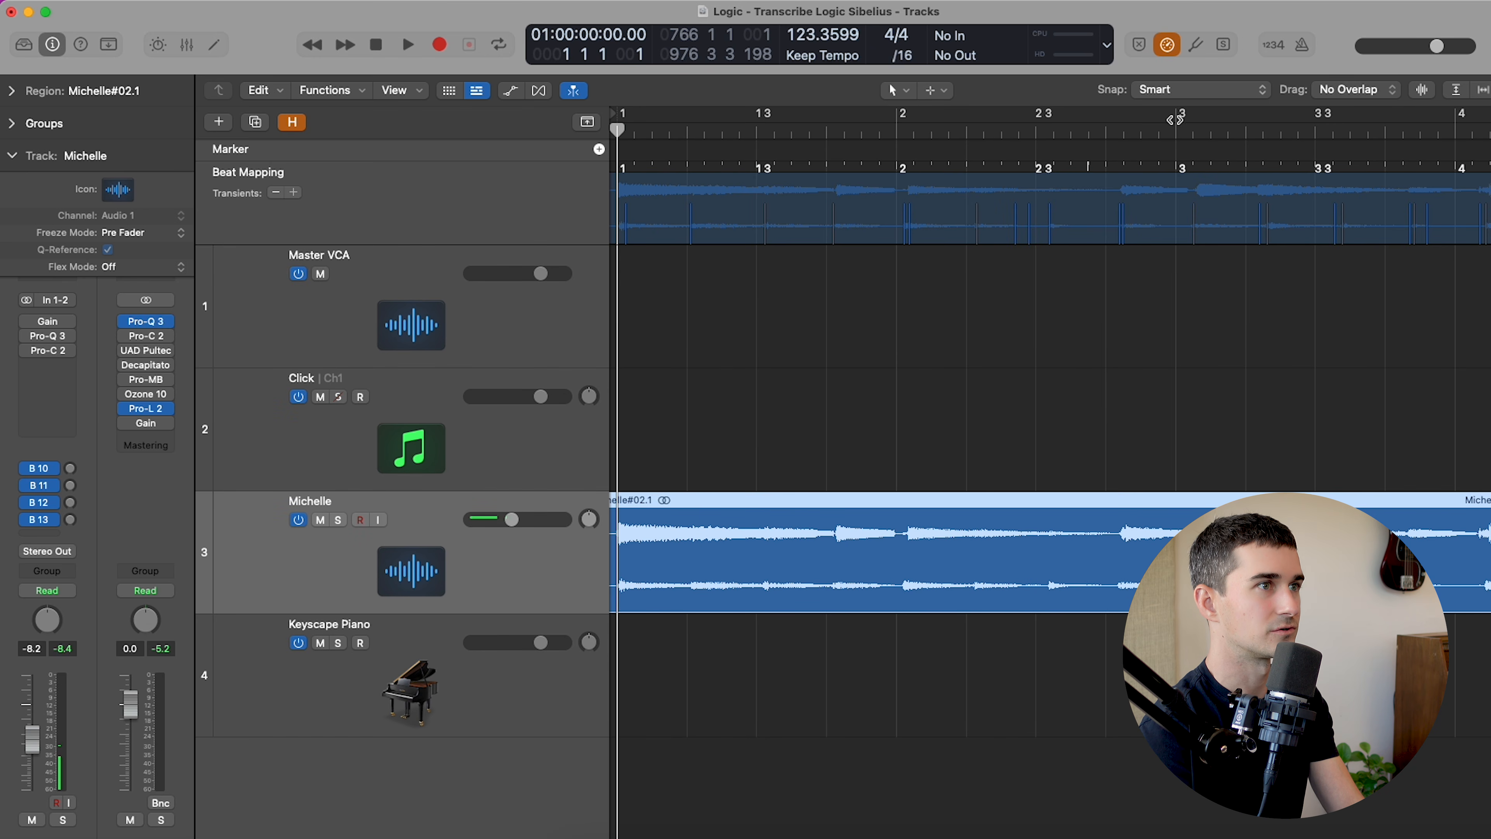
{"action": "key", "text": "super+Up"}
{"action": "key", "text": "space"}
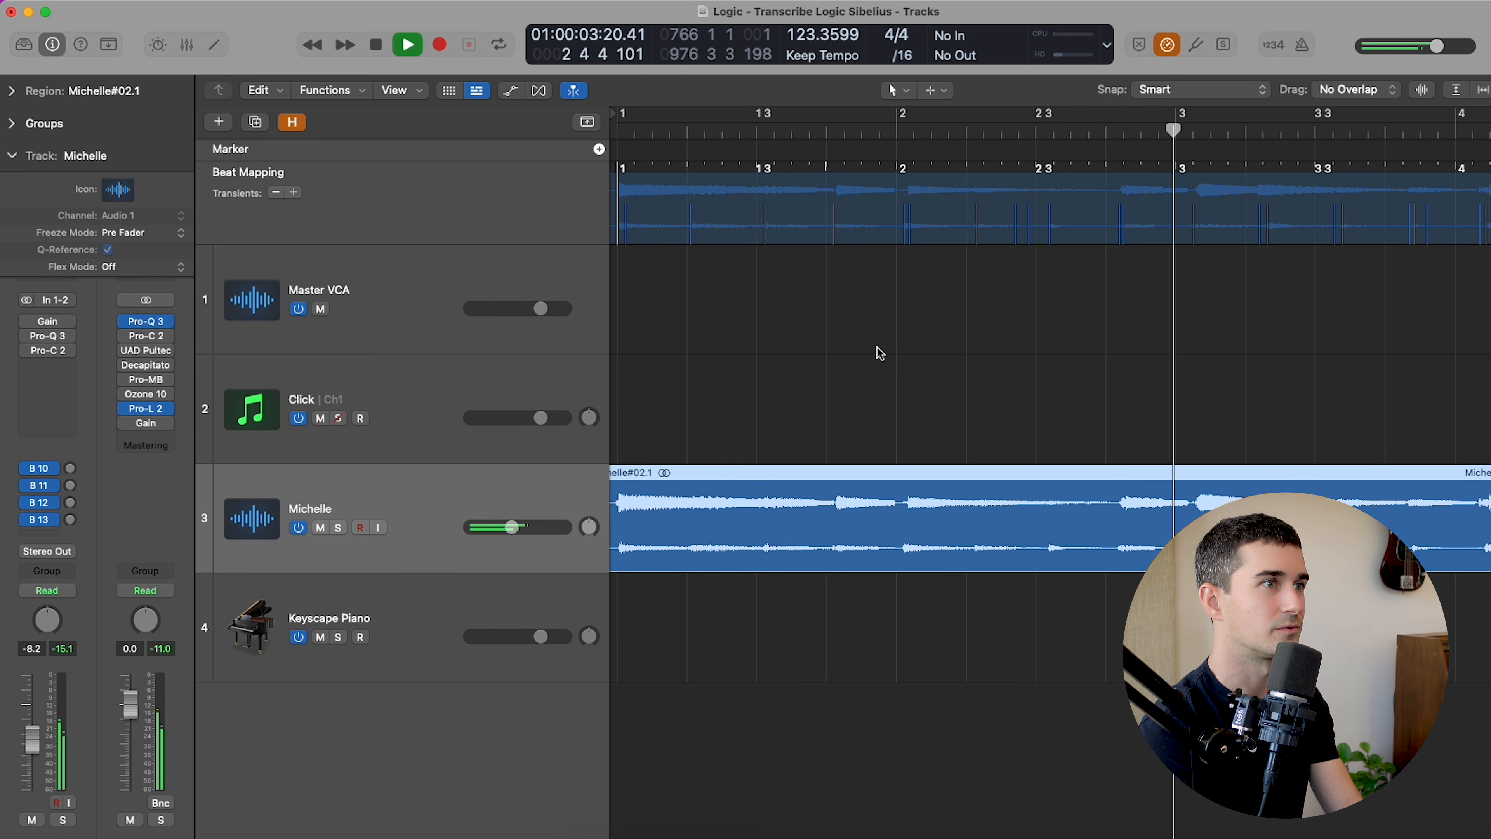
{"action": "key", "text": "super+Left"}
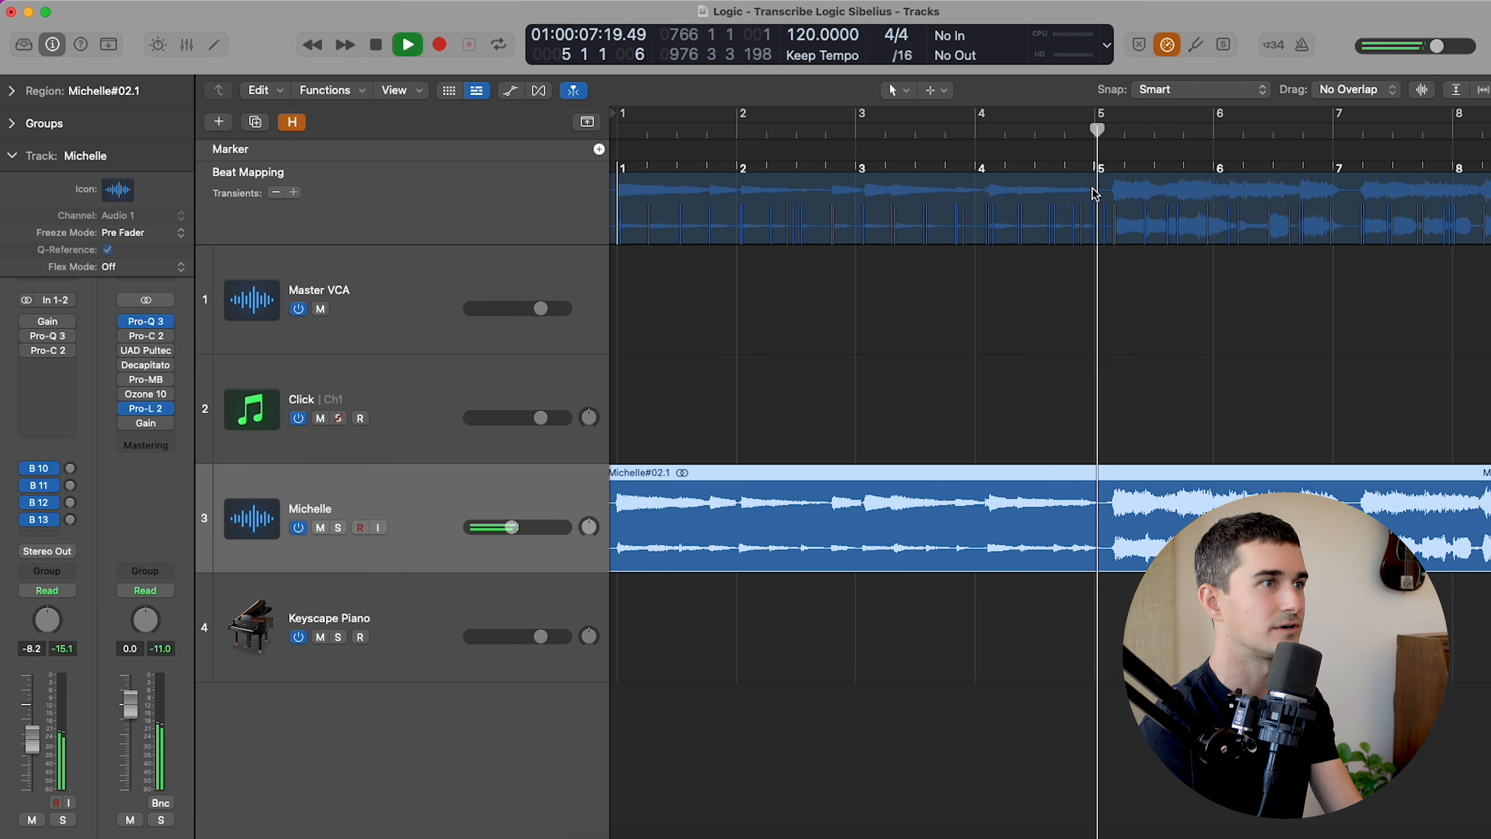
Step: Beat-map bar 5 to the recording's first downbeat after the intro and play on from just before it
{"action": "key", "text": "space"}
{"action": "left_click_drag", "start_coordinate": [1095, 194], "coordinate": [1114, 206]}
{"action": "left_click_drag", "start_coordinate": [1105, 130], "coordinate": [1095, 131]}
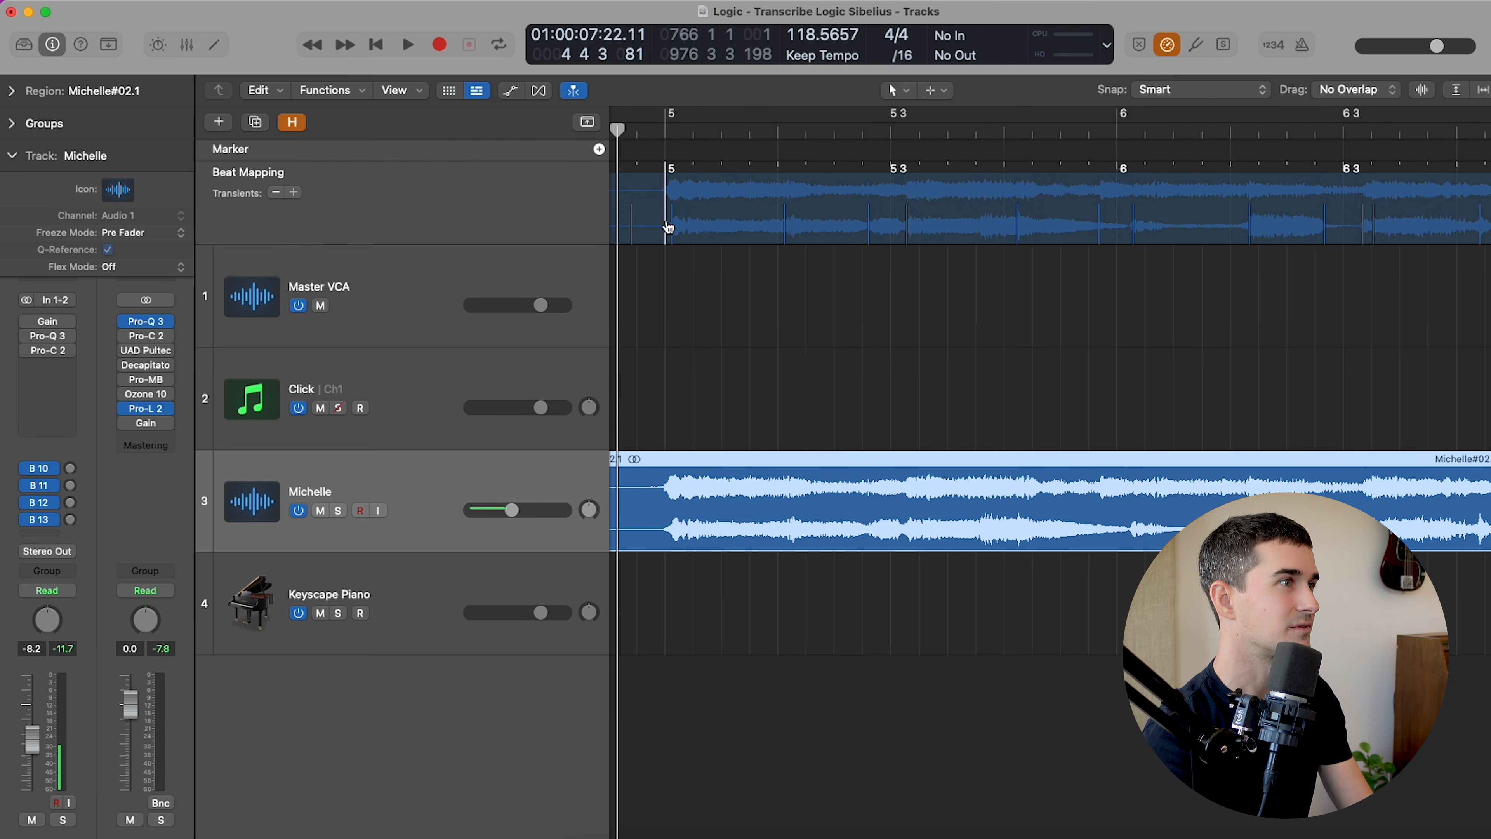
{"action": "key", "text": "space"}
{"action": "scroll", "coordinate": [912, 267], "scroll_direction": "down", "scroll_amount": 5}
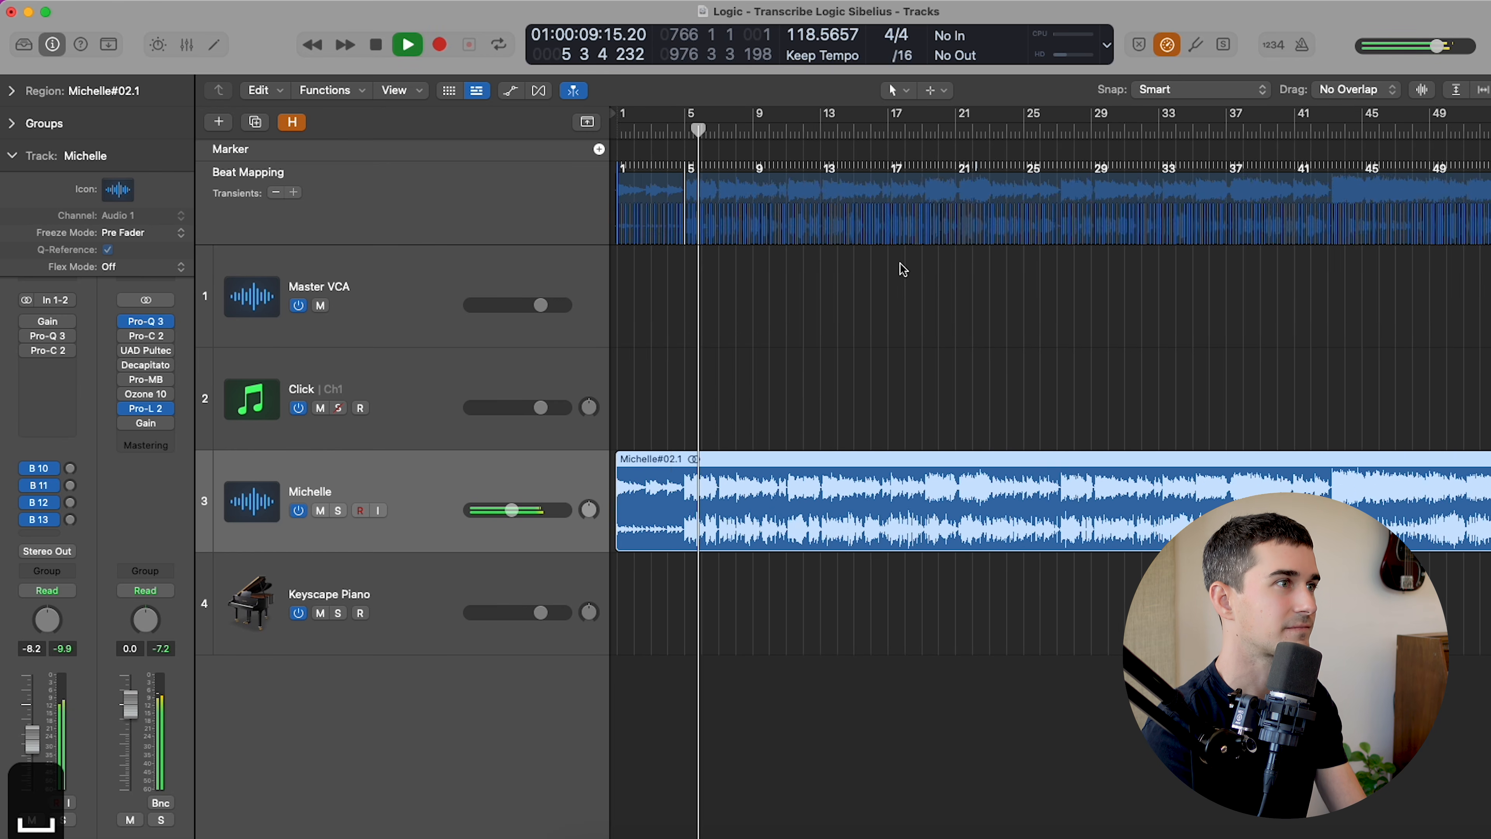
Step: Beat-map bars 7 and 11 to the recording's downbeats and add markers at bars 11 and 5
{"action": "scroll", "coordinate": [849, 279], "scroll_direction": "up", "scroll_amount": 3}
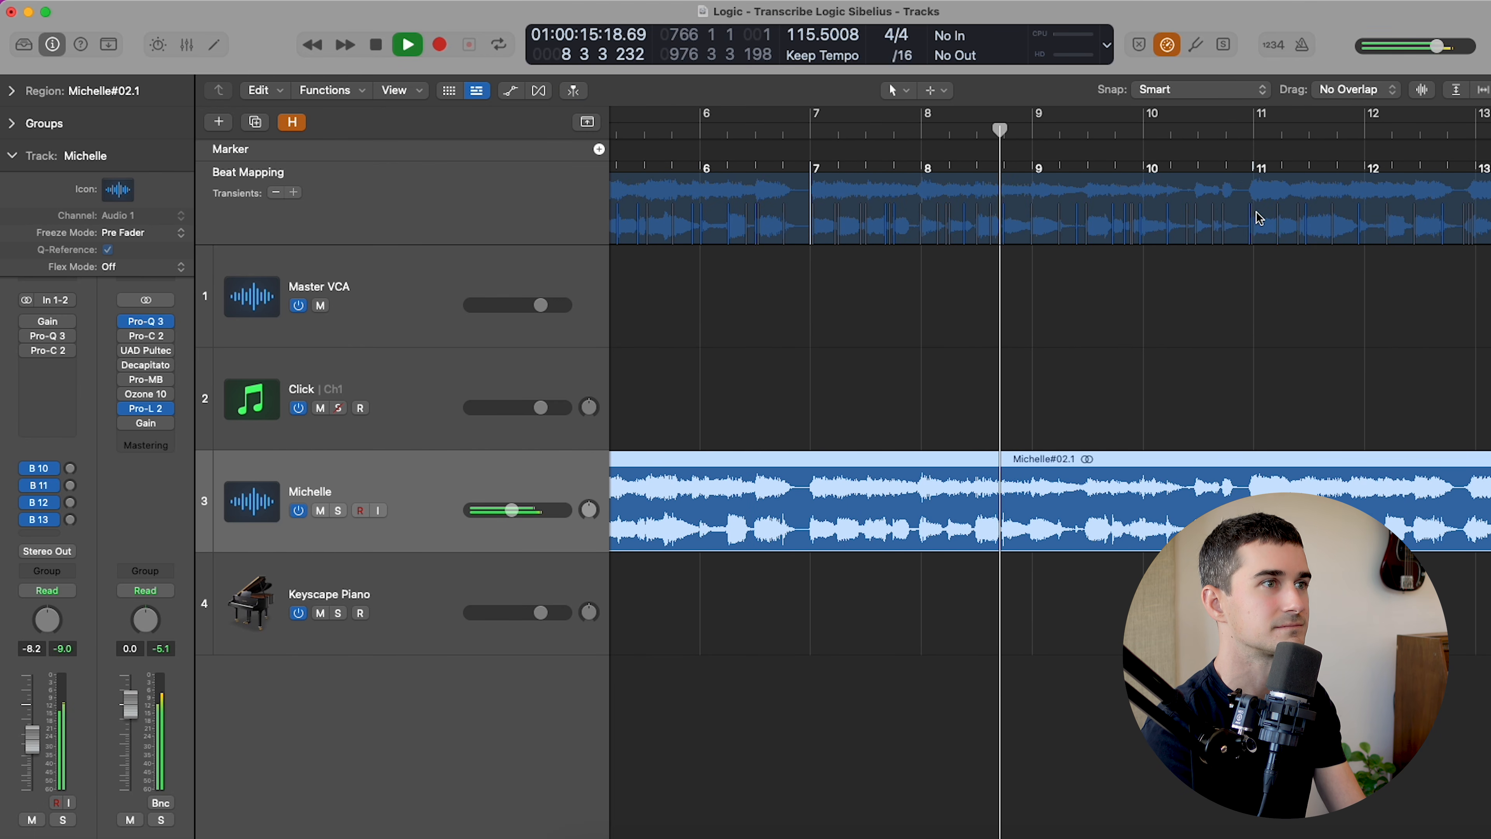
{"action": "scroll", "coordinate": [1251, 265], "scroll_direction": "down", "scroll_amount": 3}
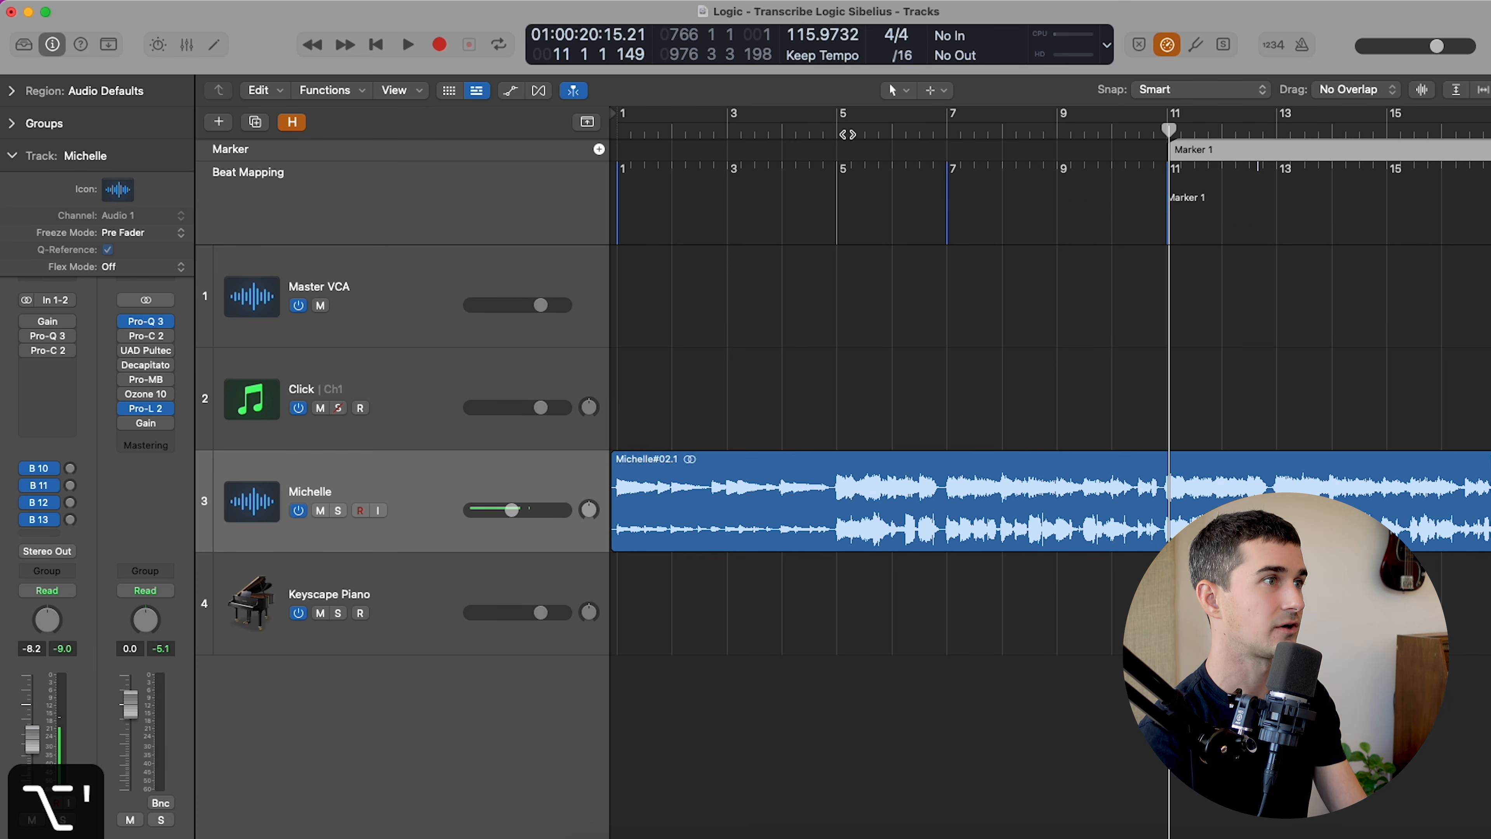
{"action": "left_click", "coordinate": [840, 129]}
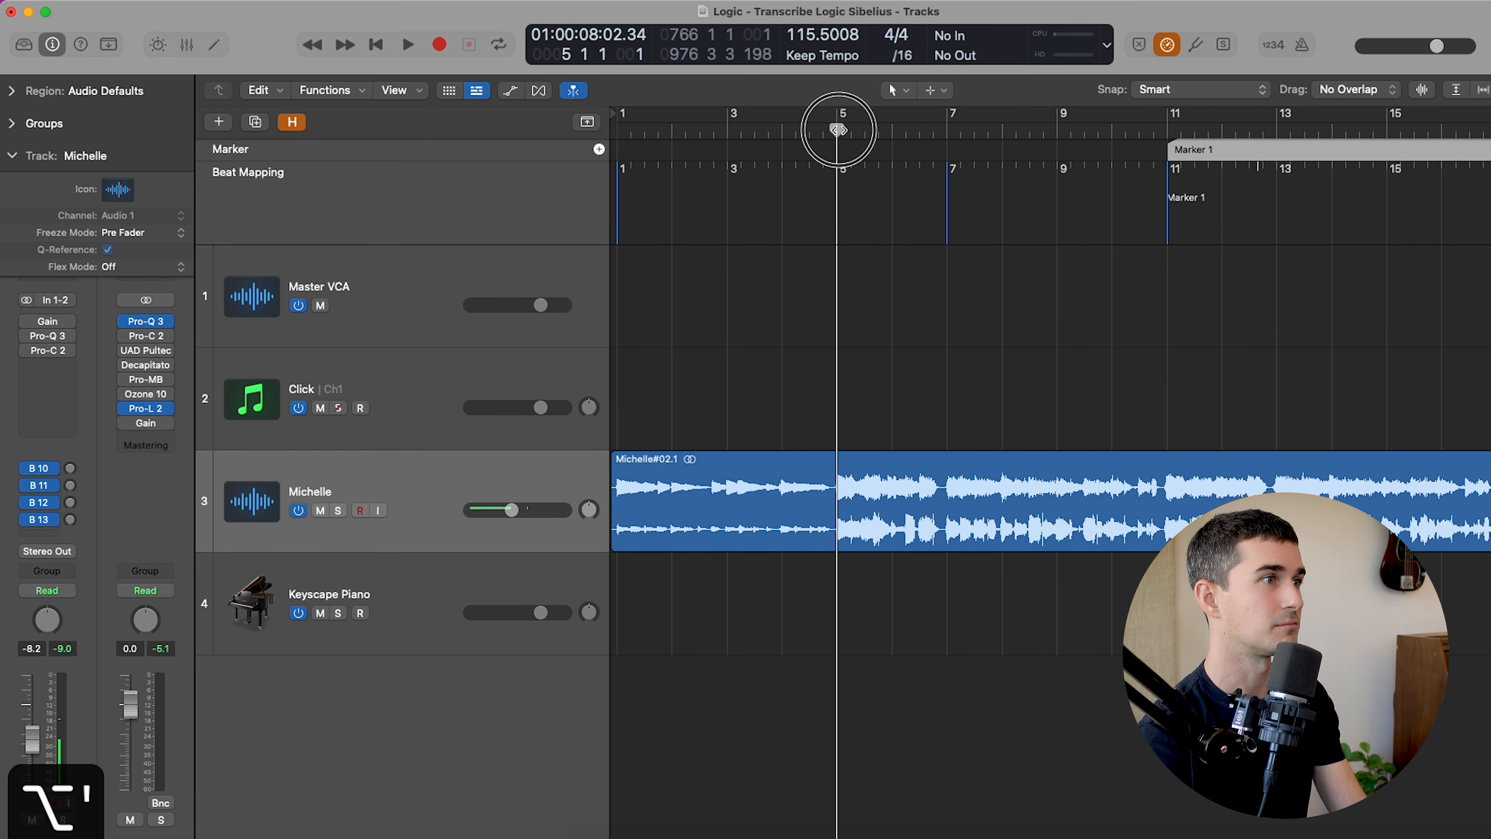
{"action": "key", "text": "alt+apostrophe"}
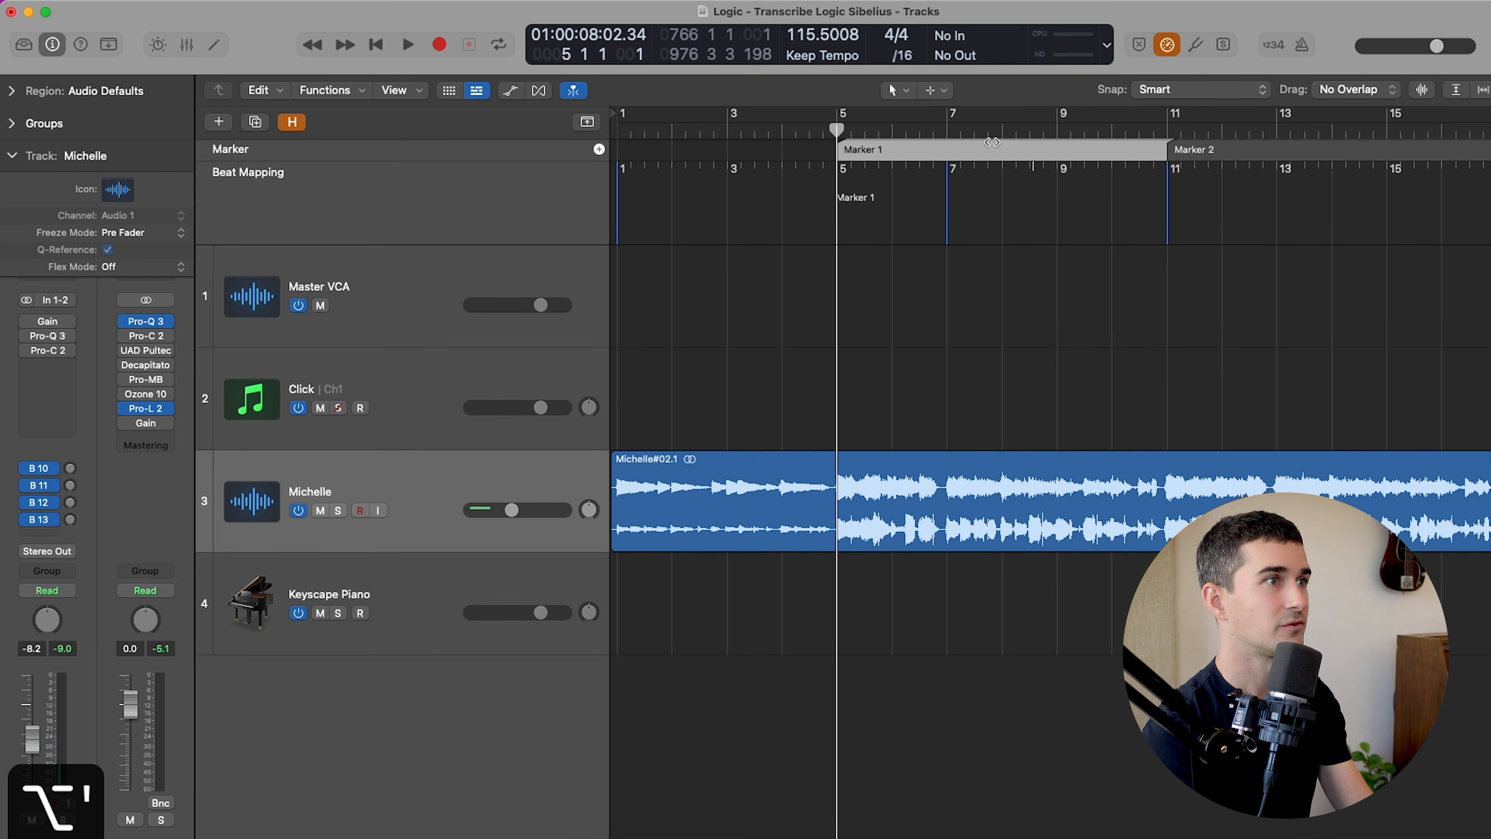
Step: Play the Michelle recording from bar 11 and beat-map bars 14 and 17 to its downbeats
{"action": "left_click", "coordinate": [1168, 134]}
{"action": "scroll", "coordinate": [1305, 336], "scroll_direction": "left", "scroll_amount": 10}
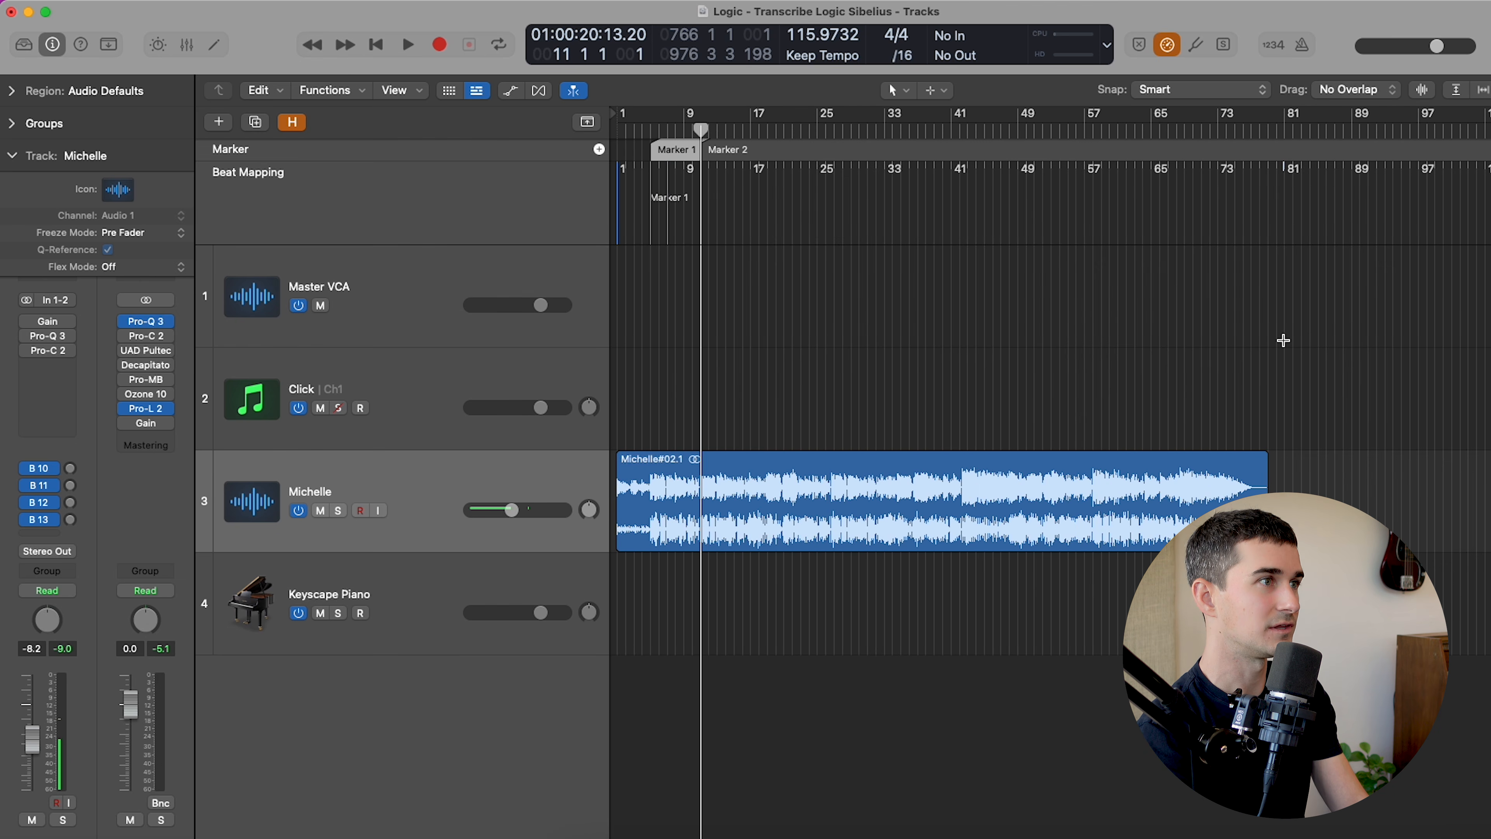
{"action": "scroll", "coordinate": [1285, 340], "scroll_direction": "right", "scroll_amount": 12}
{"action": "scroll", "coordinate": [1090, 349], "scroll_direction": "up", "scroll_amount": 3}
{"action": "scroll", "coordinate": [1091, 345], "scroll_direction": "down", "scroll_amount": 3}
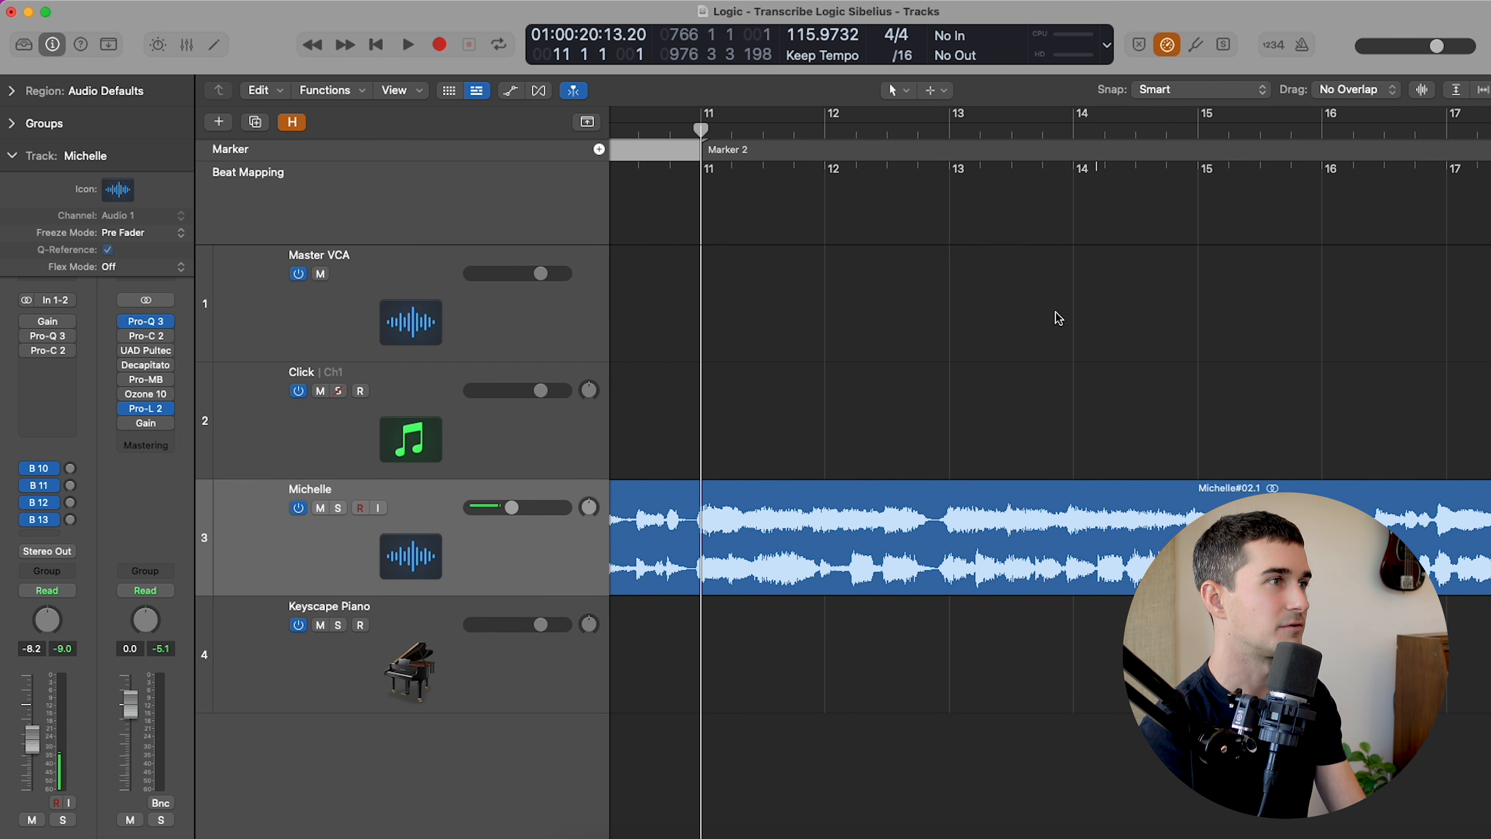
{"action": "left_click", "coordinate": [1018, 507]}
{"action": "key", "text": "space"}
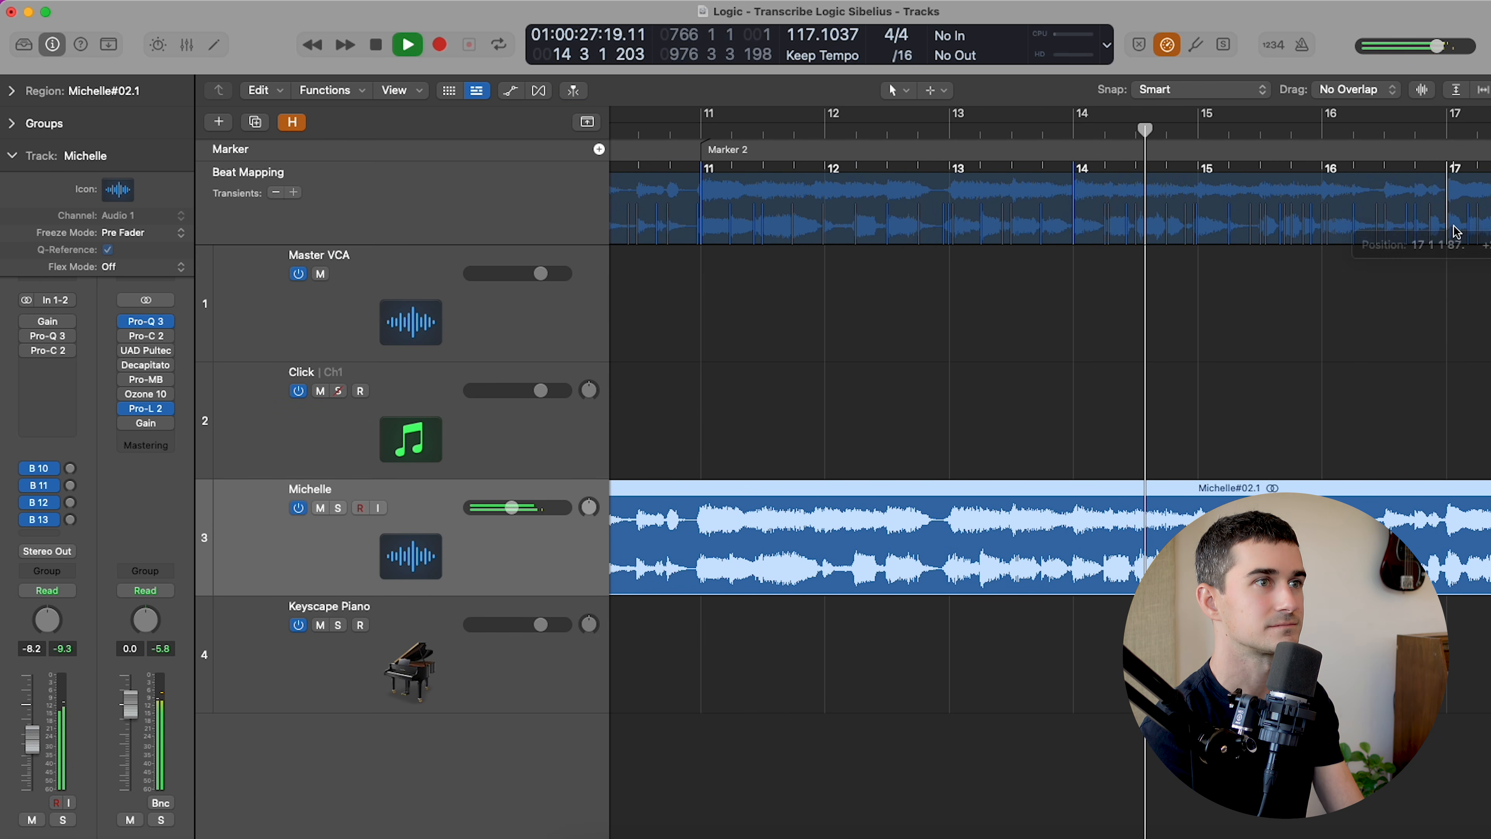
Step: Add a marker at bar 17 and name it B
{"action": "key", "text": "super+Left"}
{"action": "left_click", "coordinate": [1323, 151], "text": "alt"}
{"action": "type", "text": "B"}
{"action": "key", "text": "Return"}
Step: Beat-map bars 21 and 23 to the matching downbeats of the Michelle recording
{"action": "scroll", "coordinate": [1128, 531], "scroll_direction": "down", "scroll_amount": 3}
{"action": "left_click", "coordinate": [1126, 525]}
{"action": "key", "text": "super+Right"}
{"action": "key", "text": "super+Right"}
{"action": "key", "text": "super+Right"}
{"action": "left_click_drag", "start_coordinate": [980, 168], "coordinate": [980, 220]}
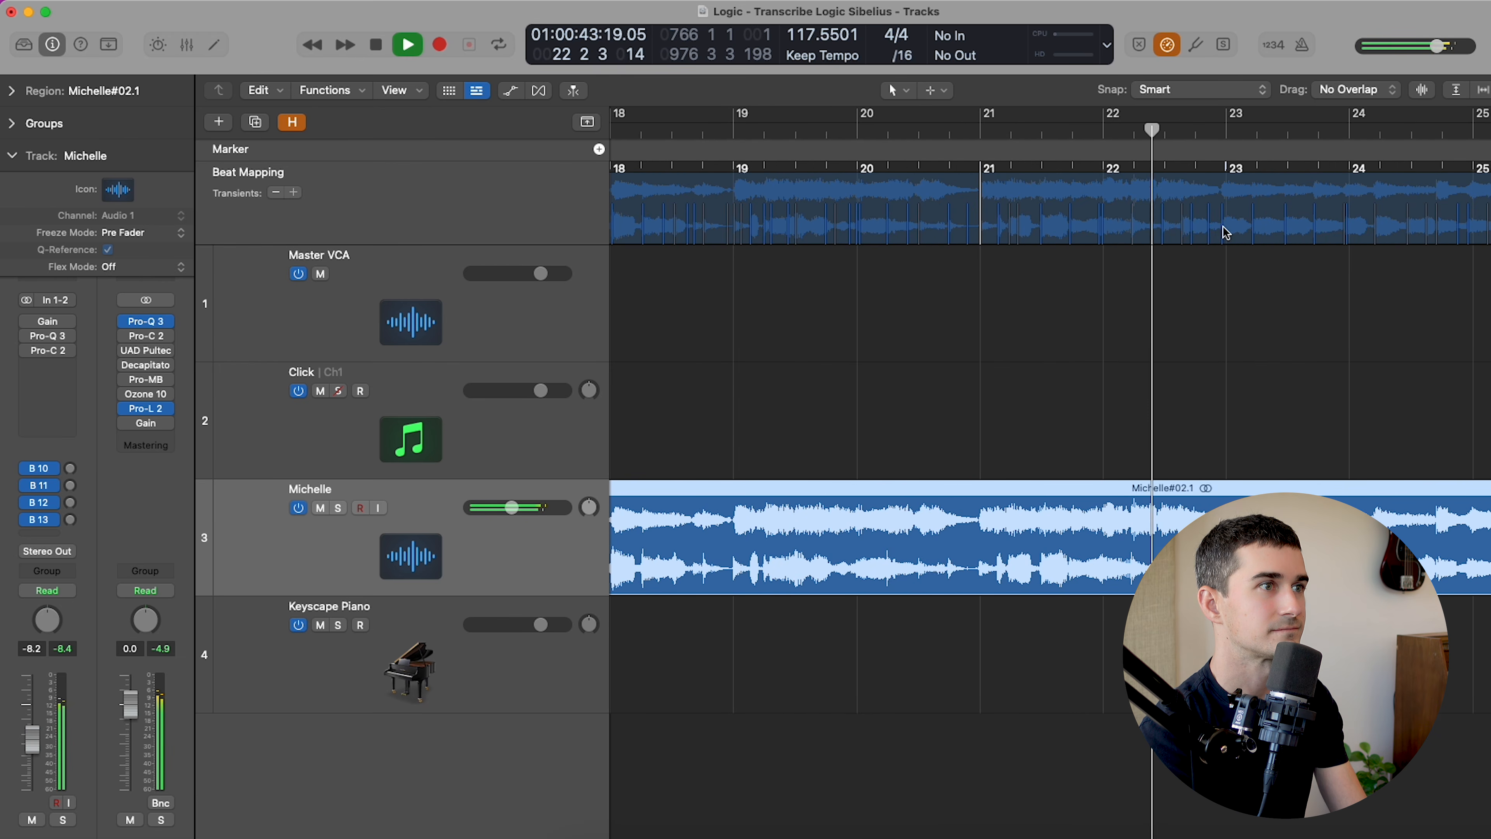
{"action": "left_click_drag", "start_coordinate": [1227, 168], "coordinate": [1229, 221]}
Step: Beat-map the next chosen bar line beyond bar 23 to its transient in the recording
{"action": "key", "text": "super+Up"}
{"action": "key", "text": "super+Left"}
{"action": "key", "text": "super+Left"}
{"action": "scroll", "coordinate": [985, 287], "scroll_direction": "right", "scroll_amount": 8}
{"action": "key", "text": "super+Right"}
{"action": "key", "text": "super+Right"}
{"action": "key", "text": "super+Right"}
{"action": "left_click_drag", "start_coordinate": [925, 169], "coordinate": [933, 226]}
Step: Add a marker at bar 27 and name it A
{"action": "key", "text": "super+Left"}
{"action": "key", "text": "super+Left"}
{"action": "key", "text": "super+Left"}
{"action": "key", "text": "super+Left"}
{"action": "key", "text": "space"}
{"action": "key", "text": "alt+apostrophe"}
{"action": "left_click", "coordinate": [1170, 149], "text": "alt"}
{"action": "type", "text": "A"}
{"action": "key", "text": "Return"}
Step: Beat-map bar 33 to the recording's downbeat
{"action": "scroll", "coordinate": [1048, 290], "scroll_direction": "down", "scroll_amount": 5}
{"action": "scroll", "coordinate": [1049, 290], "scroll_direction": "up", "scroll_amount": 5}
{"action": "key", "text": "space"}
{"action": "left_click", "coordinate": [1086, 517]}
{"action": "left_click_drag", "start_coordinate": [1096, 169], "coordinate": [1096, 222]}
Step: Add a marker at bar 33 and name it B
{"action": "key", "text": "alt+apostrophe"}
{"action": "type", "text": "B"}
{"action": "key", "text": "Return"}
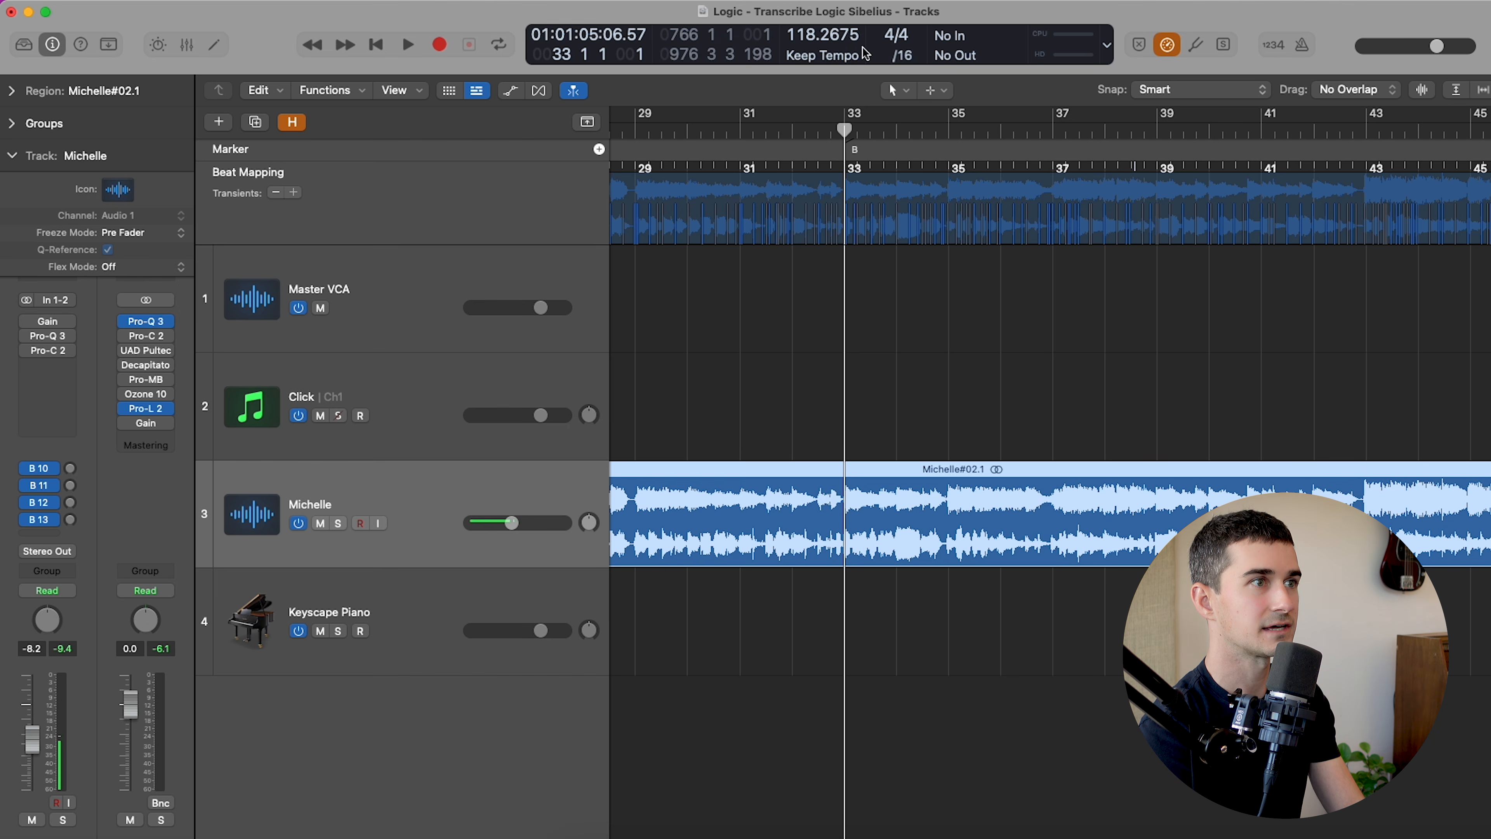
Step: Beat-map bar 43 to the downbeat where the recording's louder passage begins
{"action": "left_click", "coordinate": [1367, 211]}
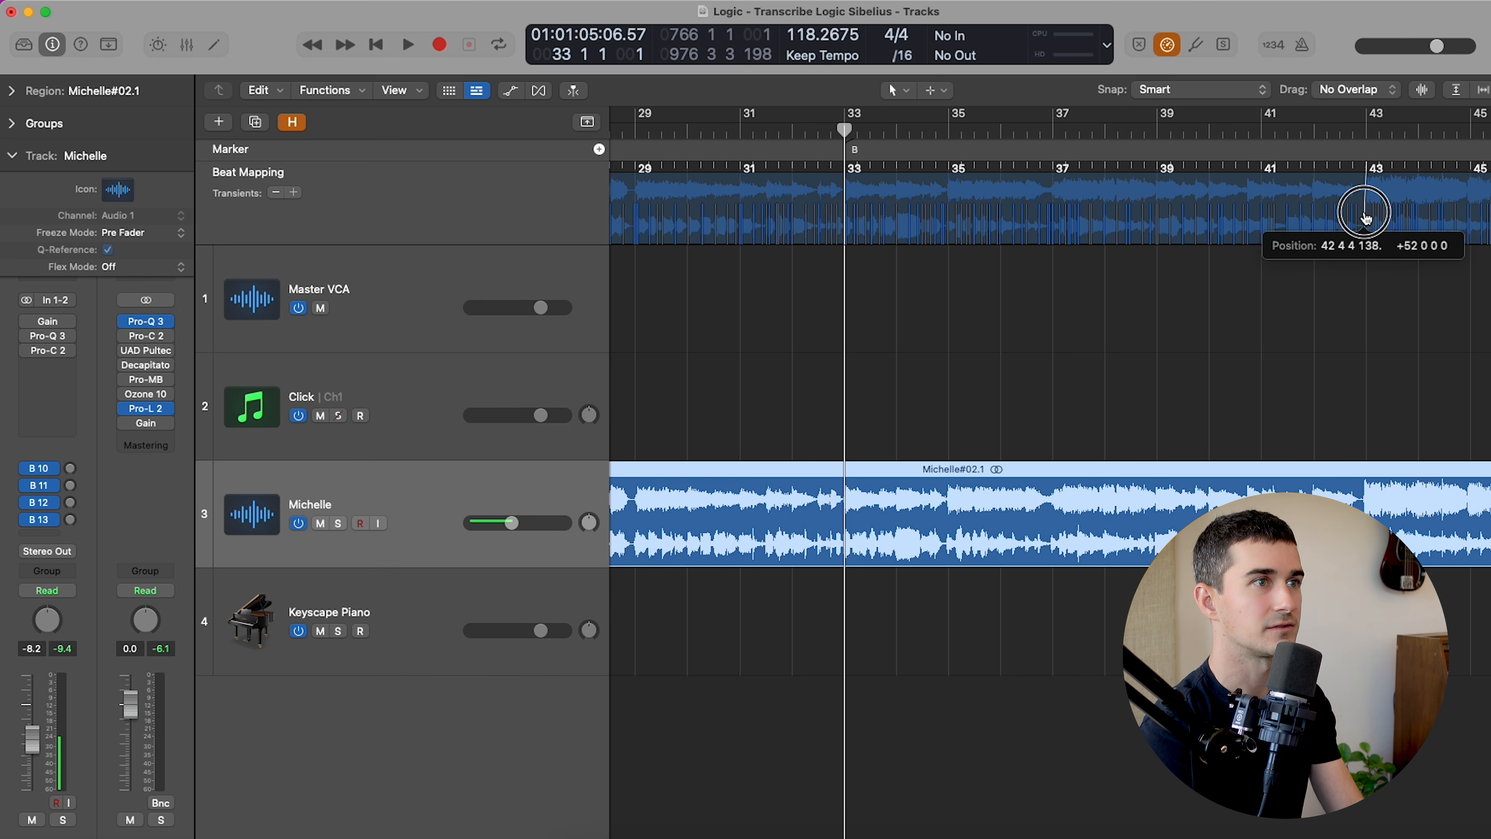
{"action": "scroll", "coordinate": [889, 259], "scroll_direction": "down", "scroll_amount": 5}
{"action": "left_click", "coordinate": [960, 365], "text": "ctrl+alt"}
{"action": "left_click", "coordinate": [960, 365], "text": "ctrl+alt"}
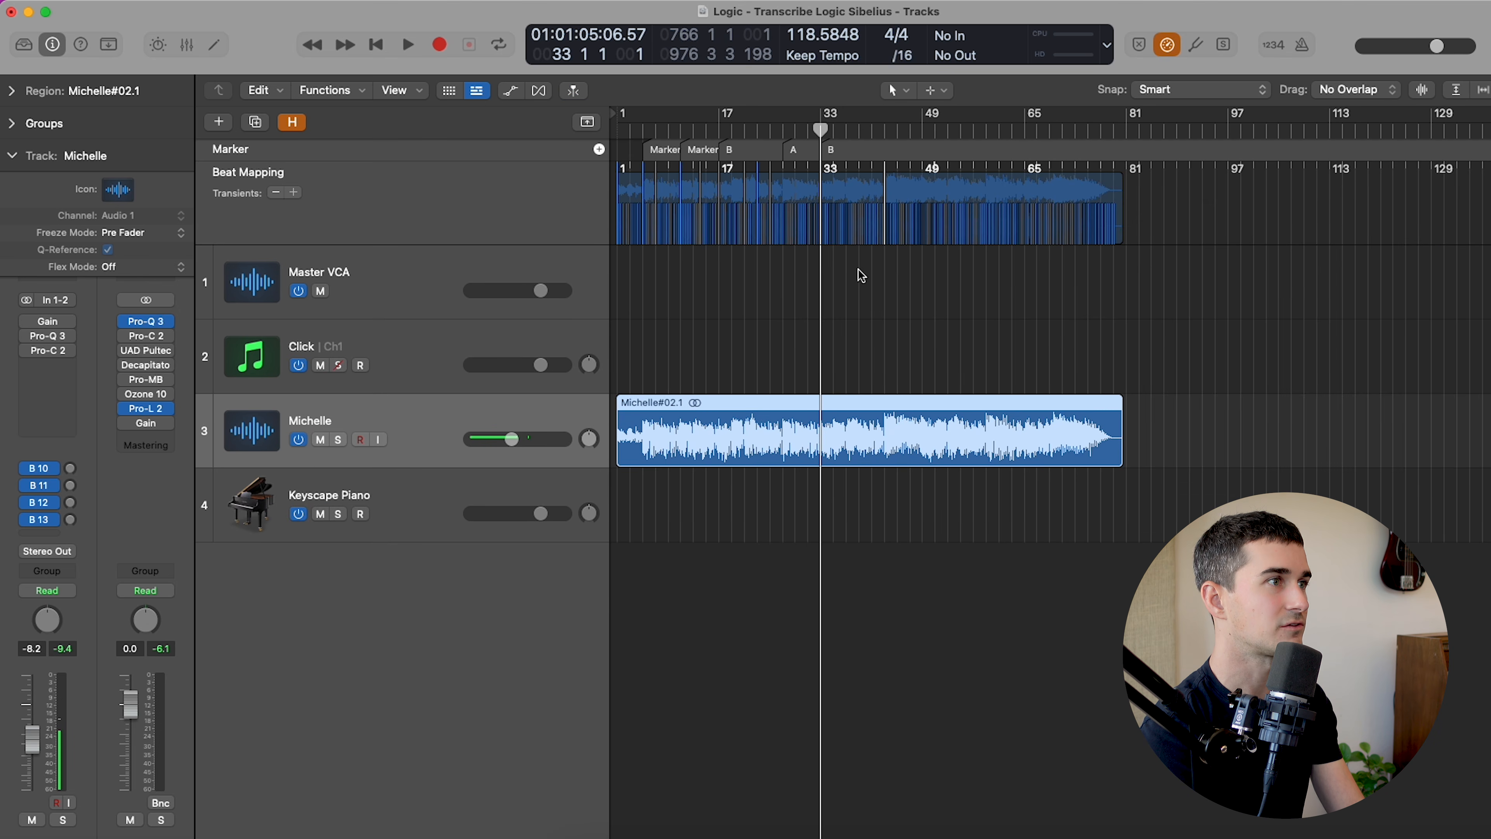
{"action": "key", "text": "super+Right"}
{"action": "key", "text": "super+Right"}
{"action": "key", "text": "super+Right"}
{"action": "key", "text": "super+Right"}
{"action": "key", "text": "super+Right"}
{"action": "key", "text": "super+Right"}
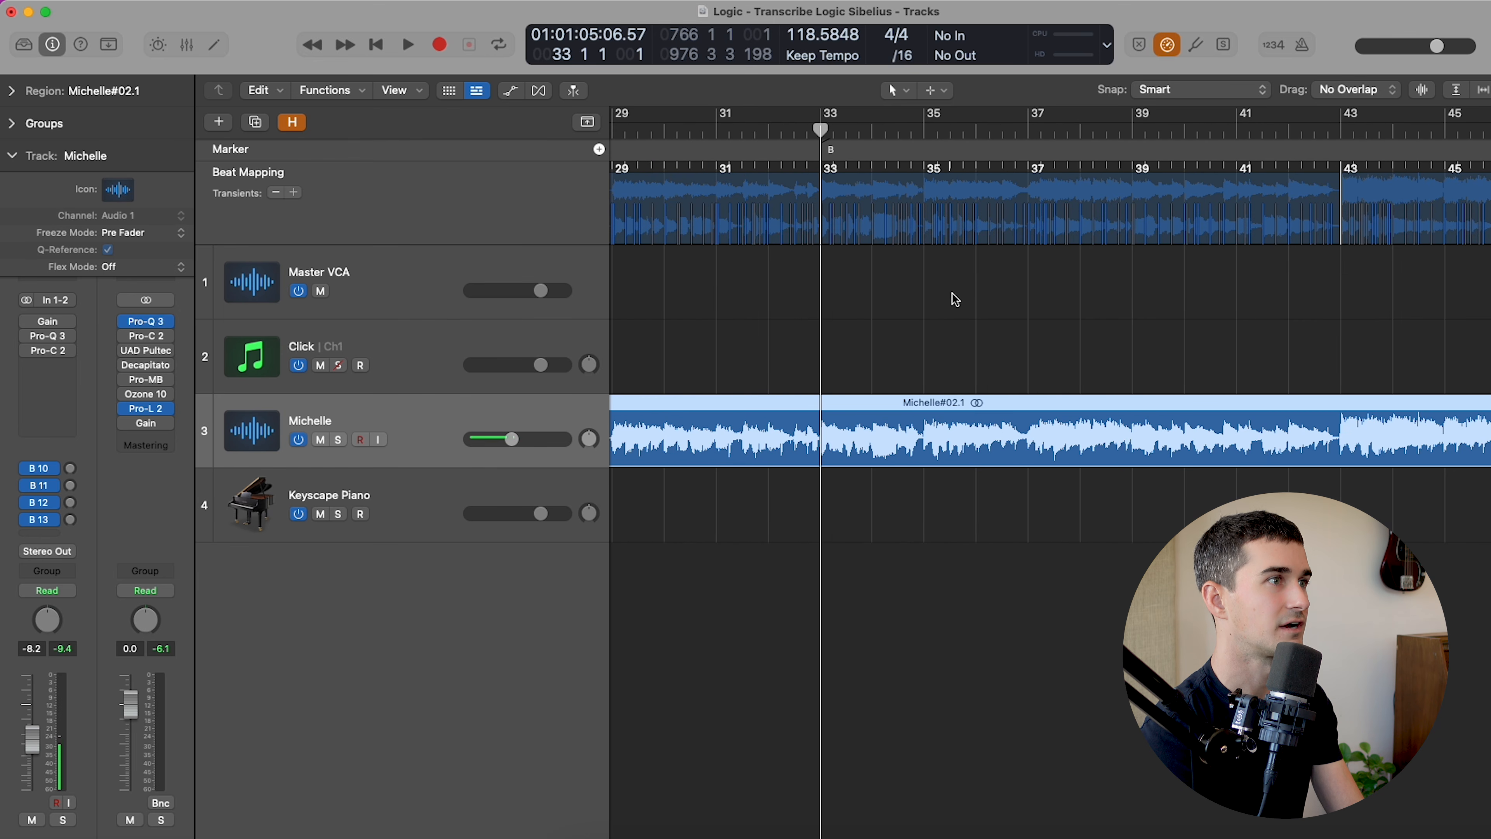
{"action": "key", "text": "super+Down"}
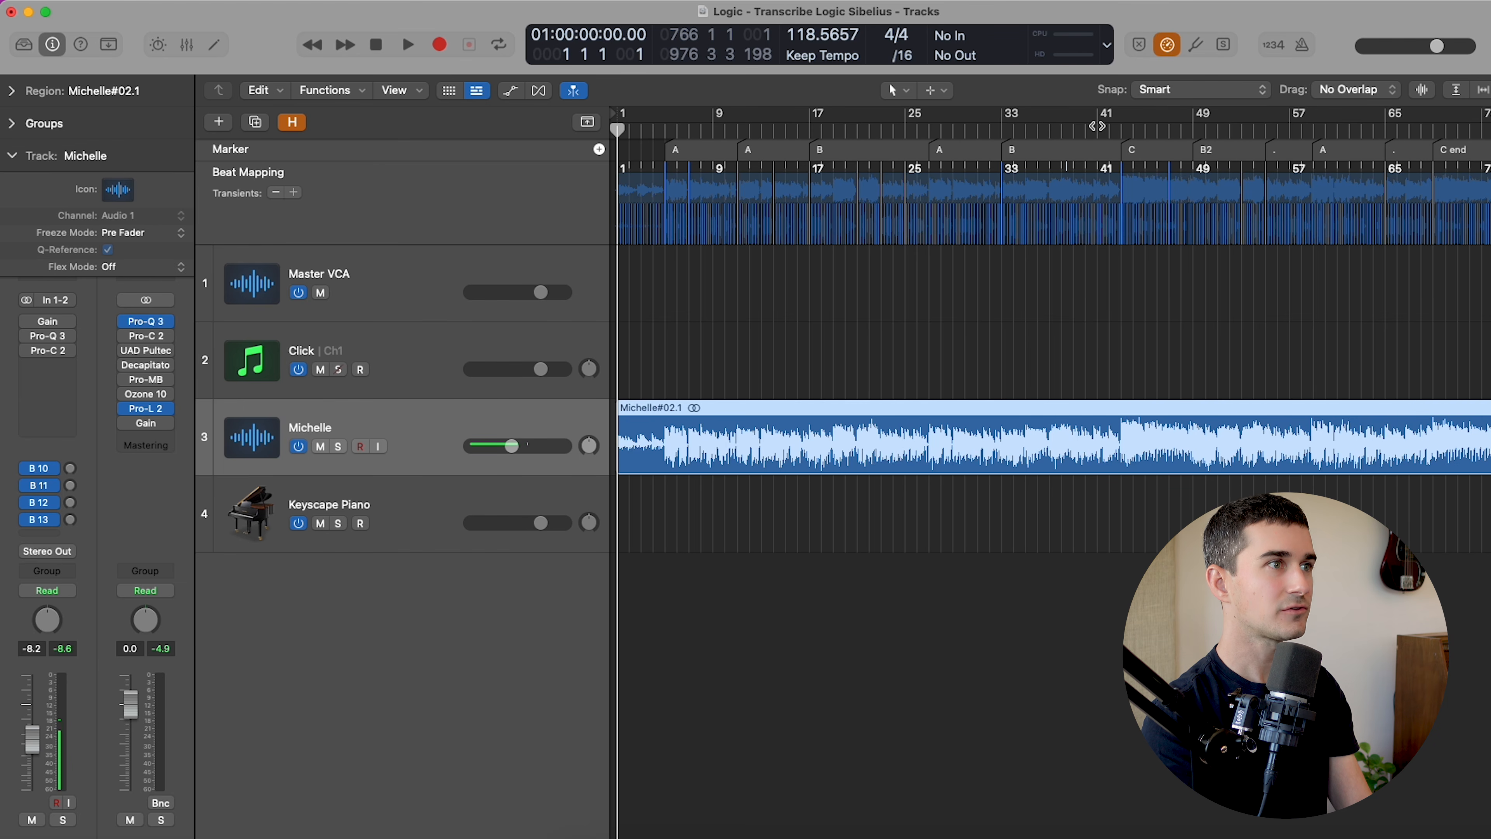
Step: Play the recording from about bar 41 to check the section markers, and return the playhead to the start
{"action": "left_click", "coordinate": [1097, 126]}
{"action": "key", "text": "space"}
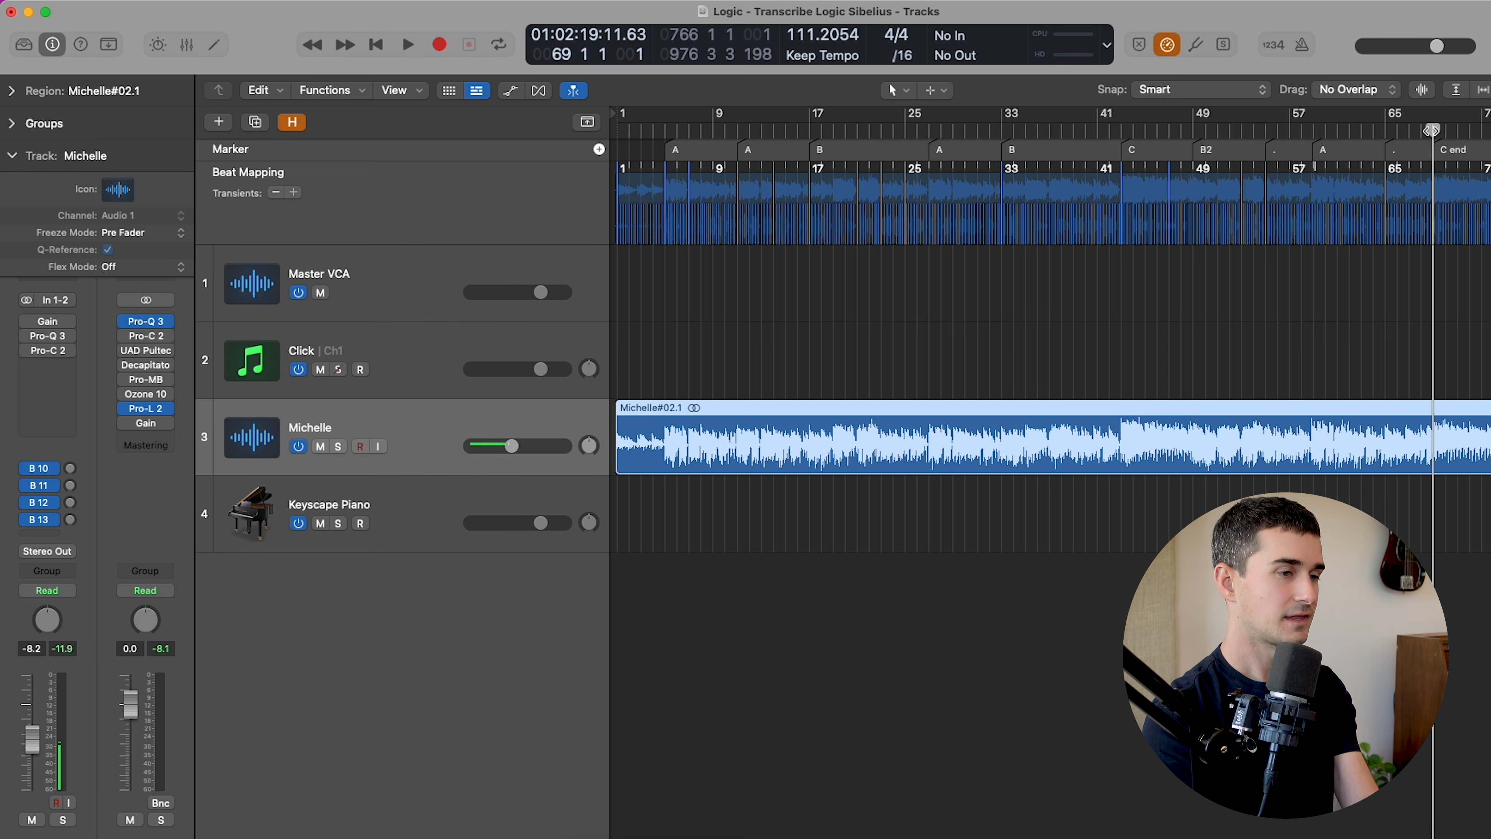
{"action": "key", "text": "Return"}
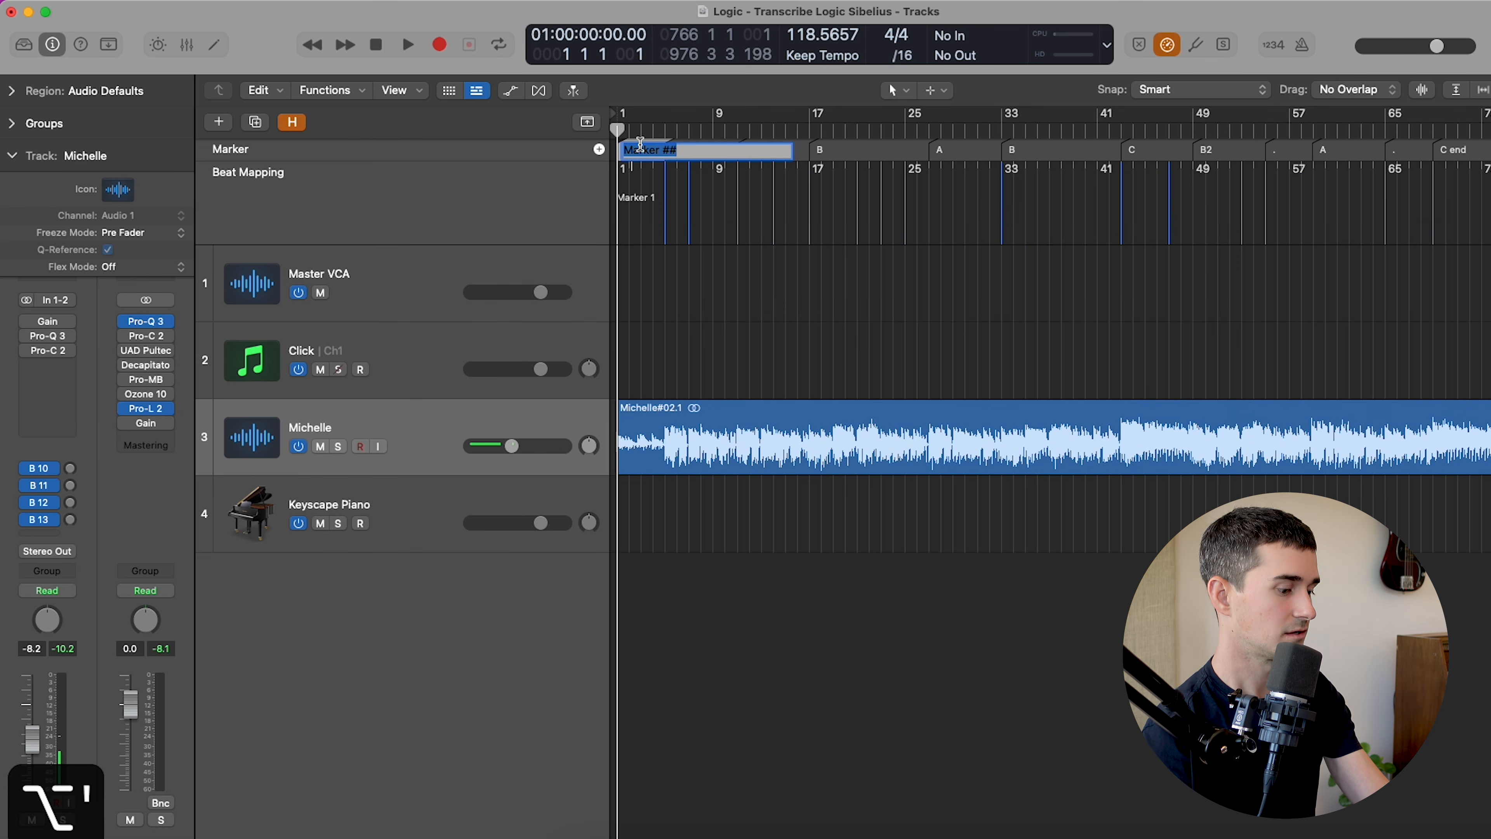
Step: Add a marker at bar 1 and name it Intro
{"action": "type", "text": "INo"}
{"action": "key", "text": "BackSpace"}
{"action": "key", "text": "BackSpace"}
{"action": "type", "text": "ntr"}
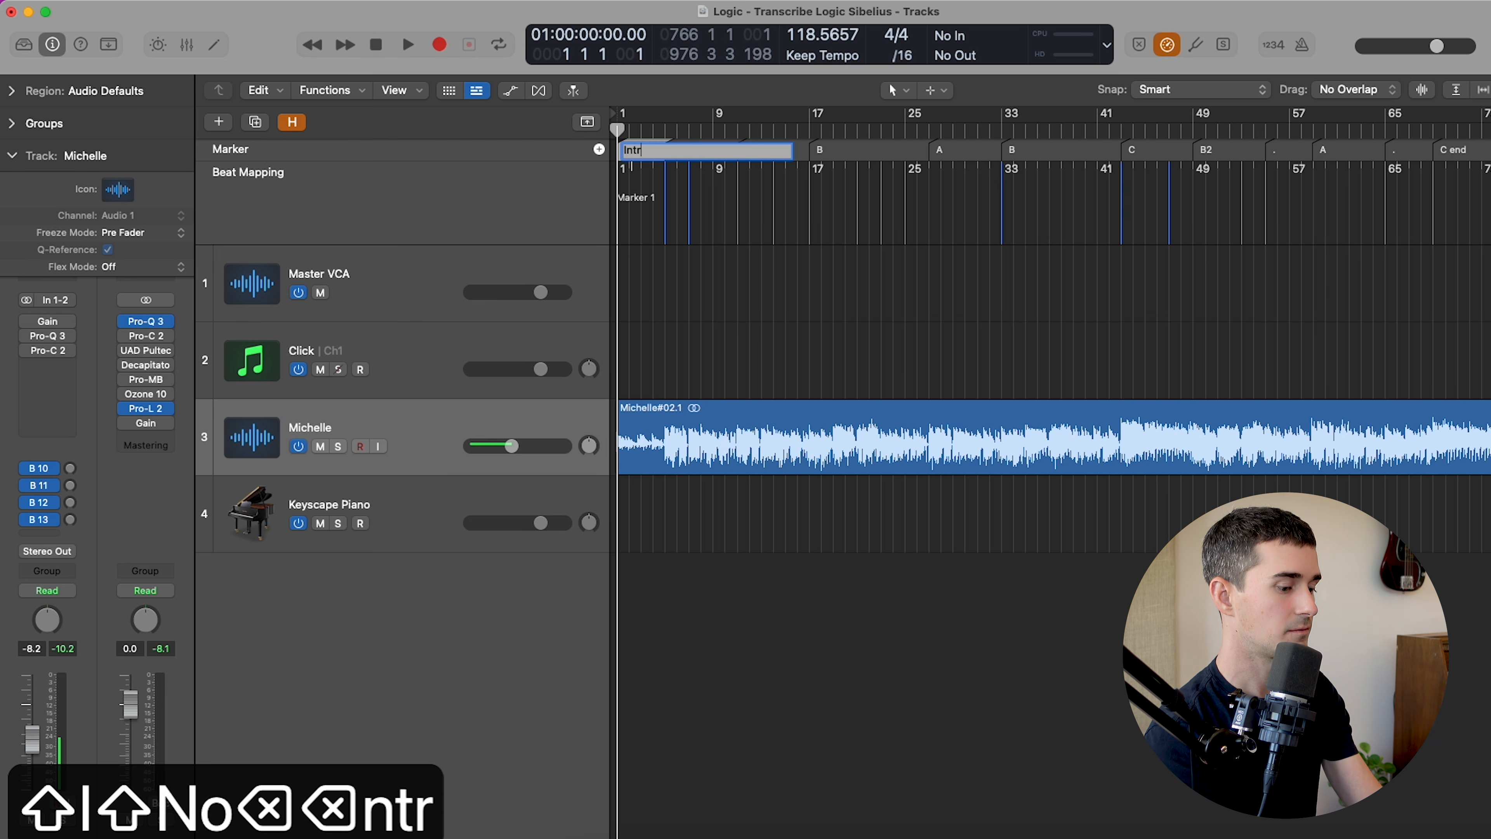
{"action": "type", "text": "o"}
{"action": "key", "text": "Return"}
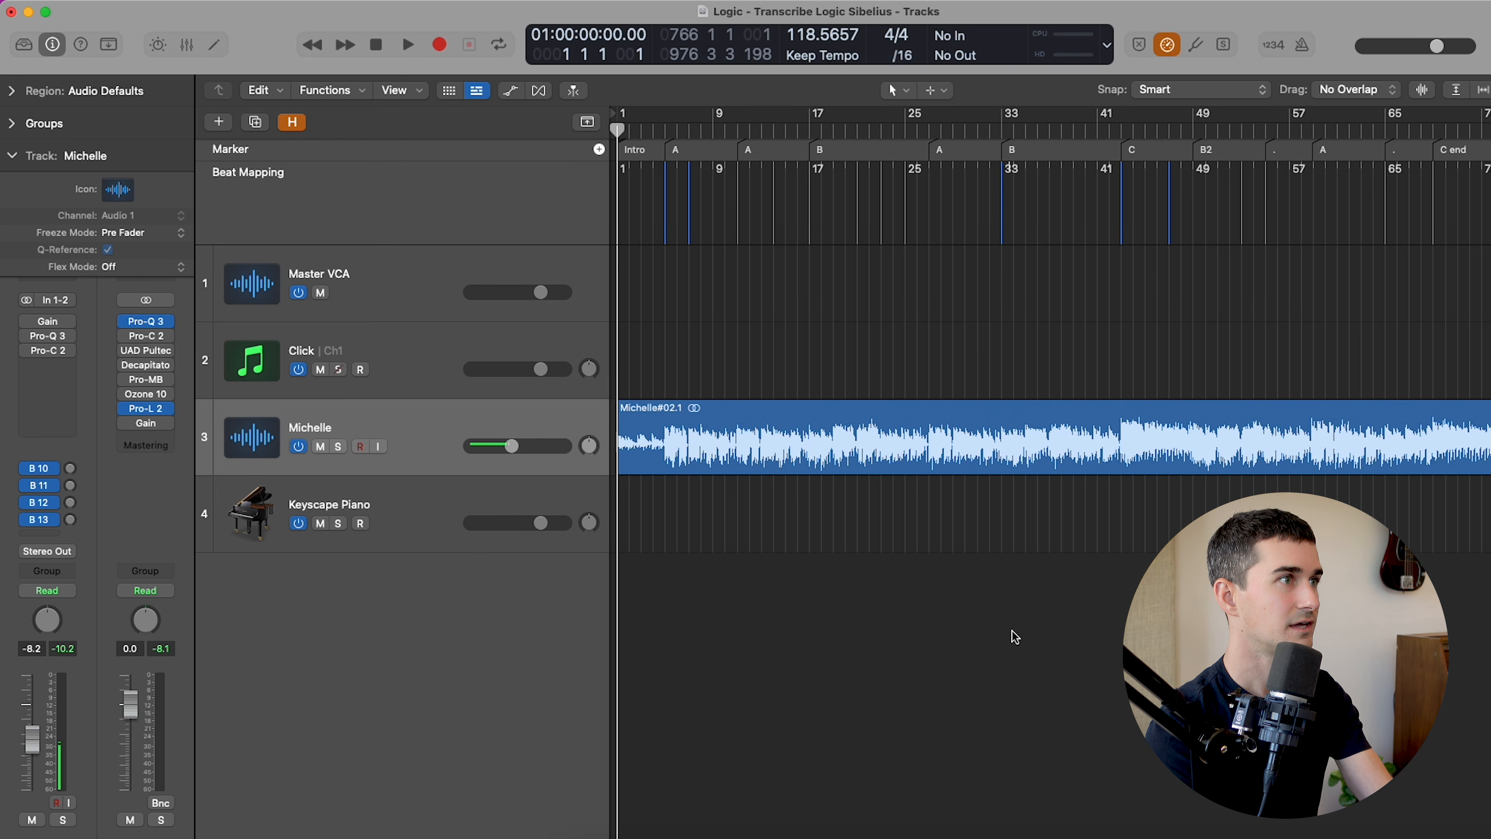
Step: Switch to the Michelle score in Sibelius and change the score title to Michelle
{"action": "key", "text": "super+Tab"}
{"action": "scroll", "coordinate": [656, 244], "scroll_direction": "down", "scroll_amount": 2}
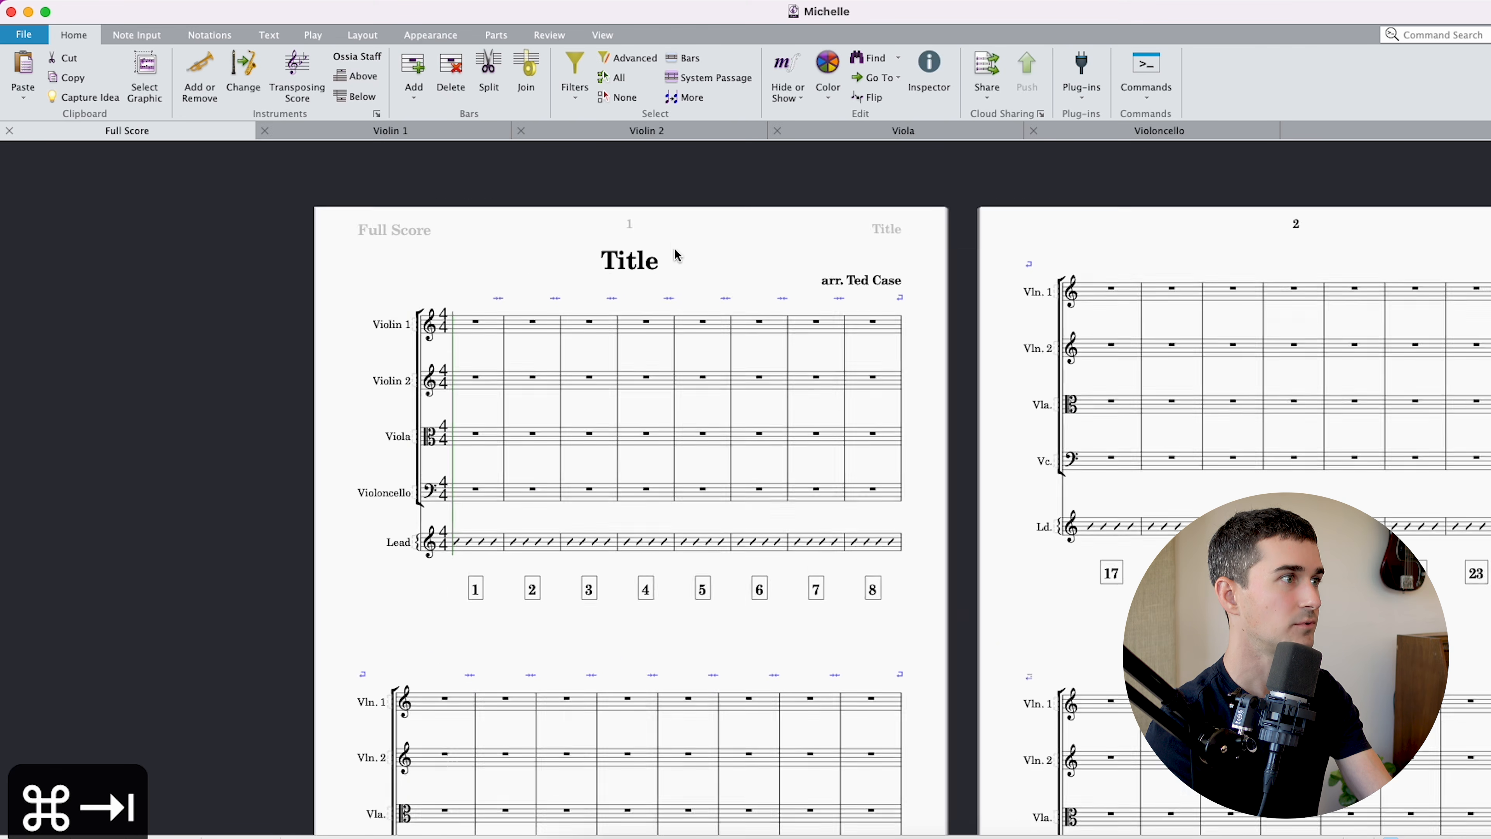
{"action": "scroll", "coordinate": [679, 253], "scroll_direction": "up", "scroll_amount": 3}
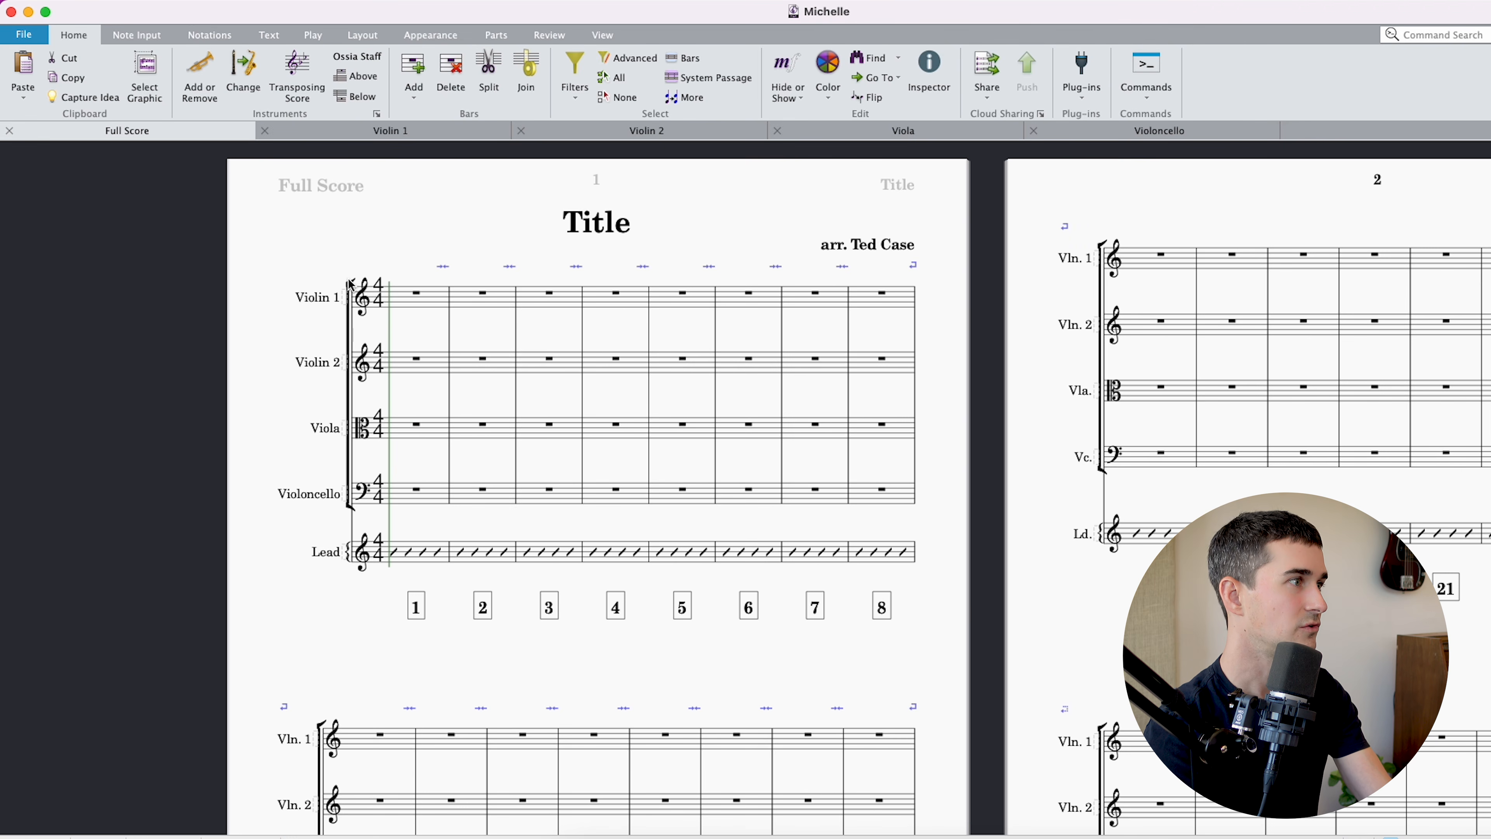
{"action": "left_click_drag", "start_coordinate": [398, 668], "coordinate": [531, 654]}
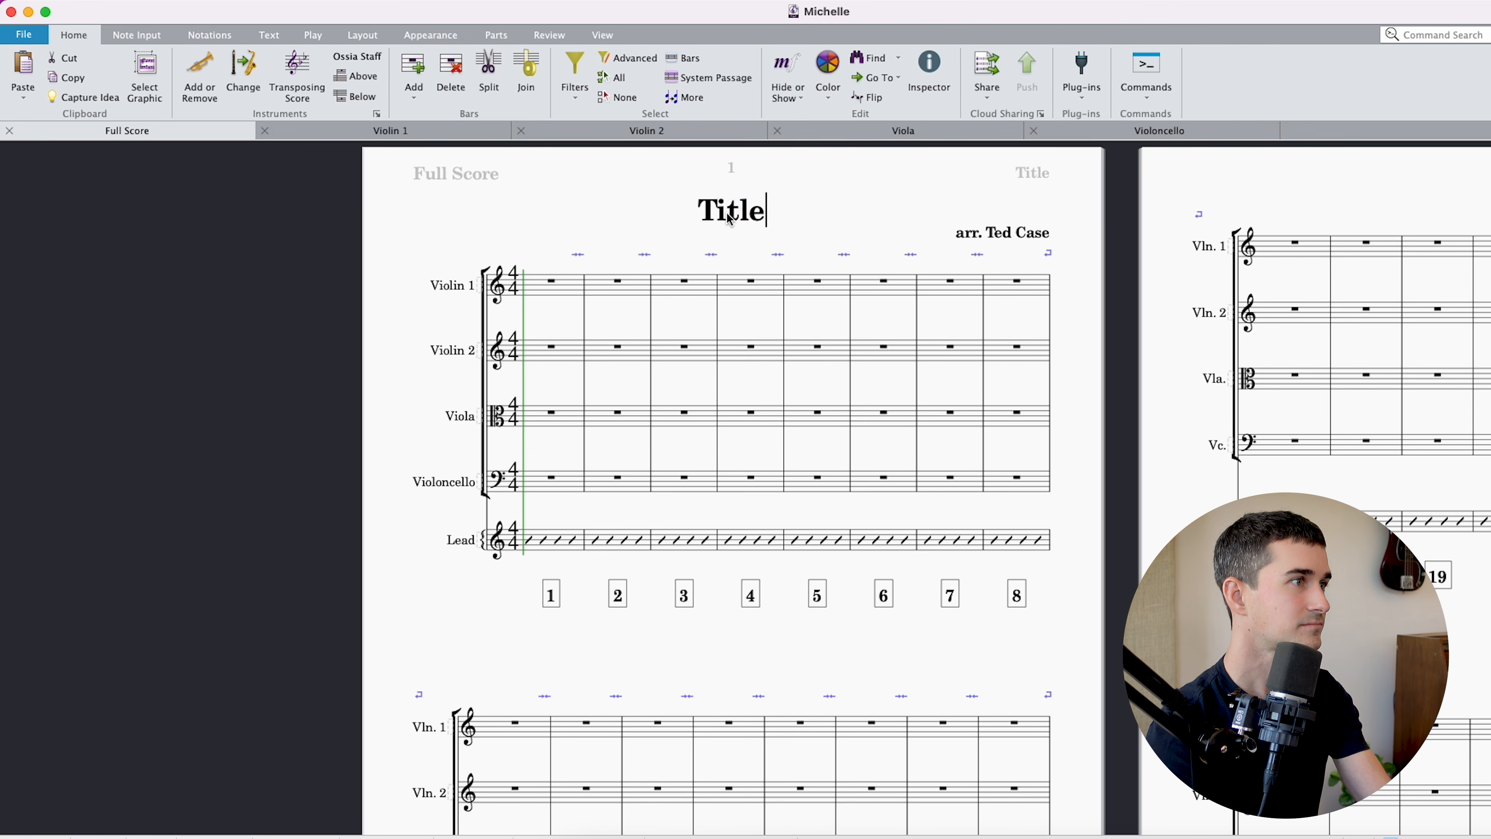
{"action": "type", "text": "Michel"}
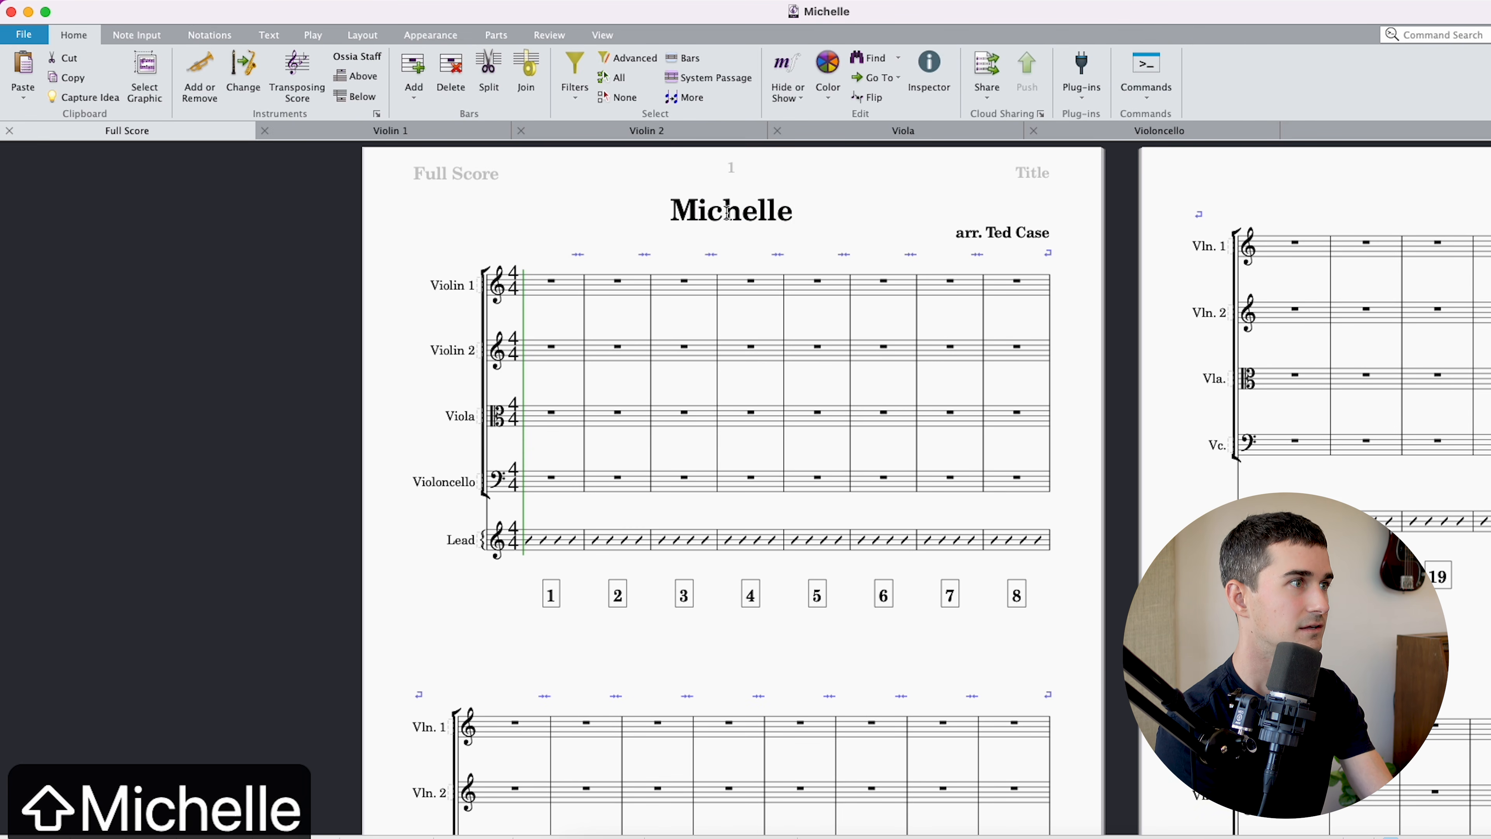
Step: Add Beatles as a new line above the arranger credit
{"action": "left_click", "coordinate": [1021, 233]}
{"action": "key", "text": "BackSpace"}
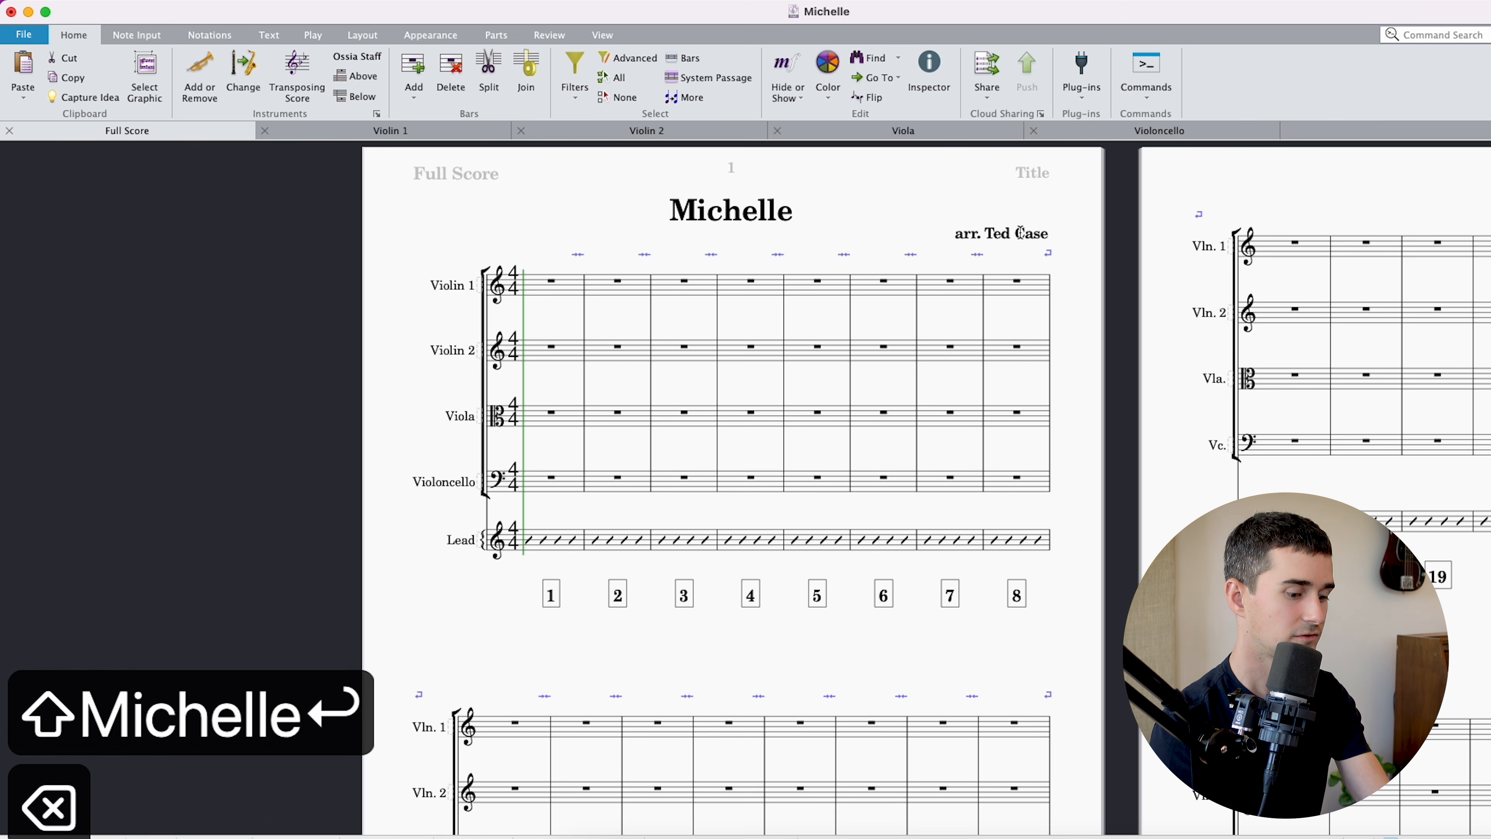
{"action": "key", "text": "super+Left"}
{"action": "key", "text": "Return"}
{"action": "key", "text": "Up"}
{"action": "type", "text": "Beatles"}
{"action": "scroll", "coordinate": [775, 419], "scroll_direction": "down", "scroll_amount": 2}
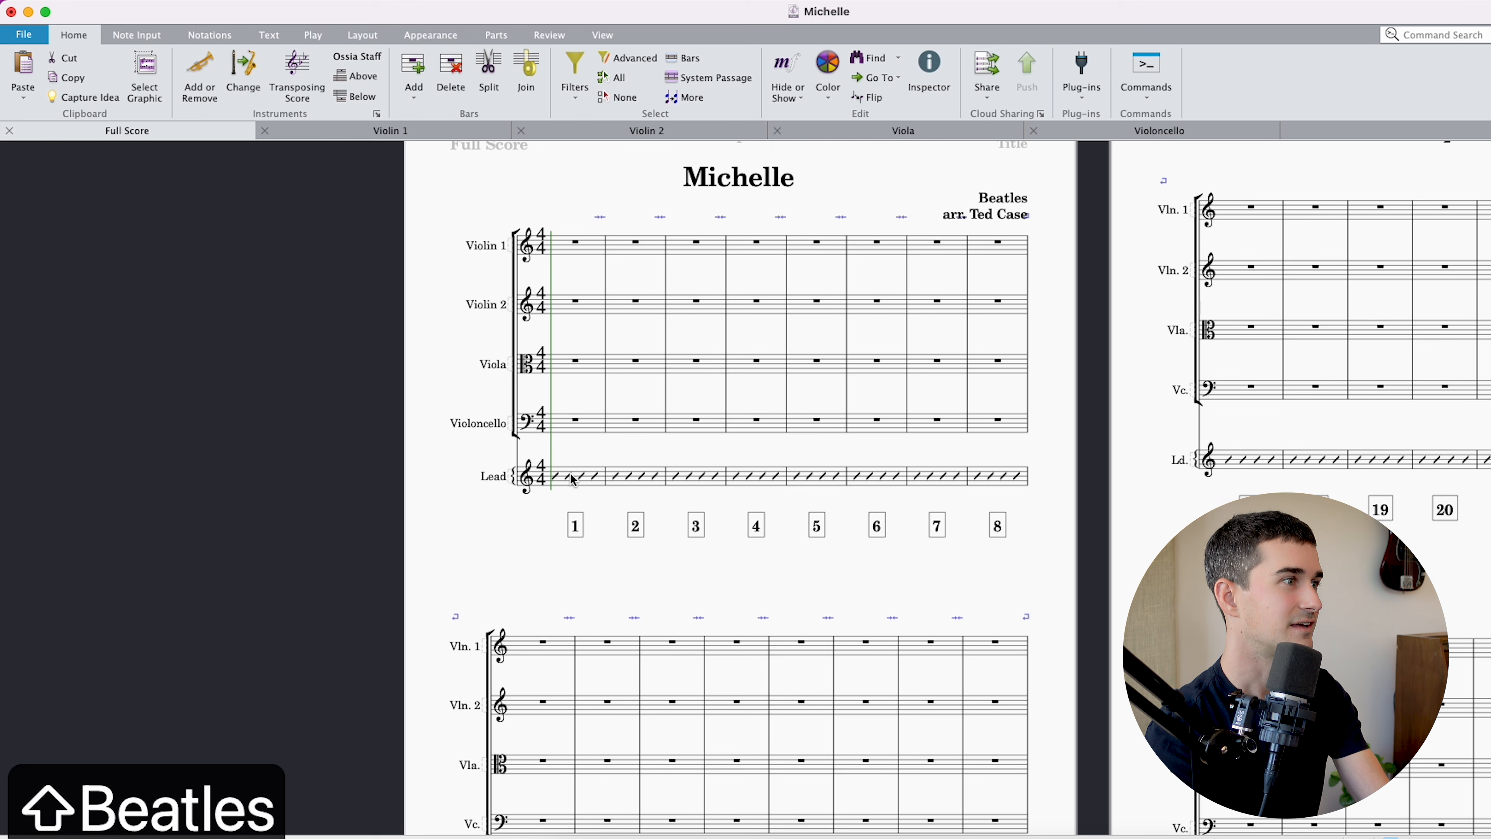
Step: Show the score as one continuous system in panorama view, with all staves down to the Lead staff visible
{"action": "key", "text": "shift+p"}
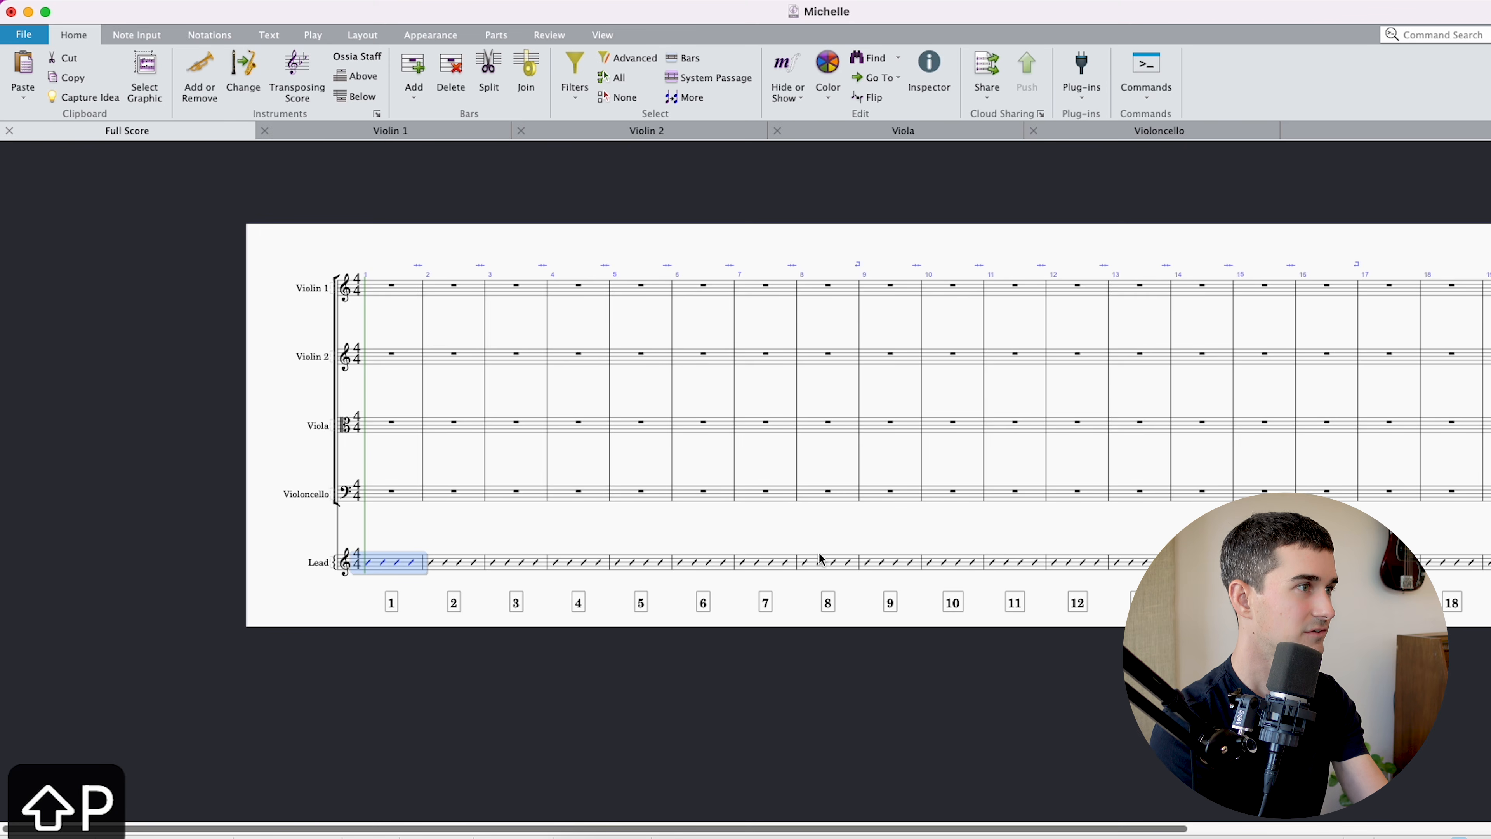
{"action": "scroll", "coordinate": [776, 532], "scroll_direction": "left", "scroll_amount": 3}
{"action": "scroll", "coordinate": [799, 526], "scroll_direction": "up", "scroll_amount": 3}
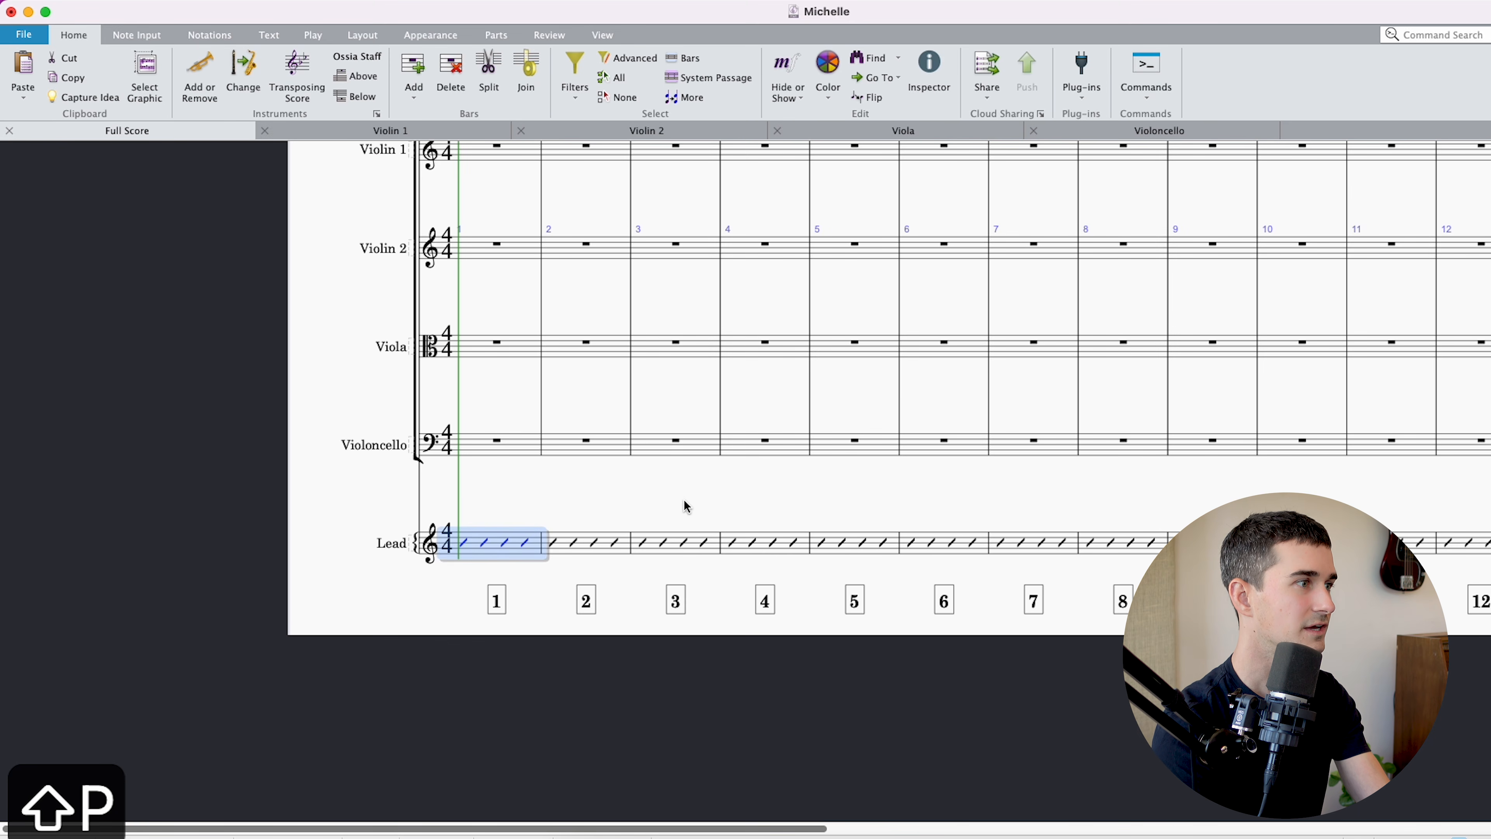
{"action": "left_click_drag", "start_coordinate": [687, 504], "coordinate": [671, 551]}
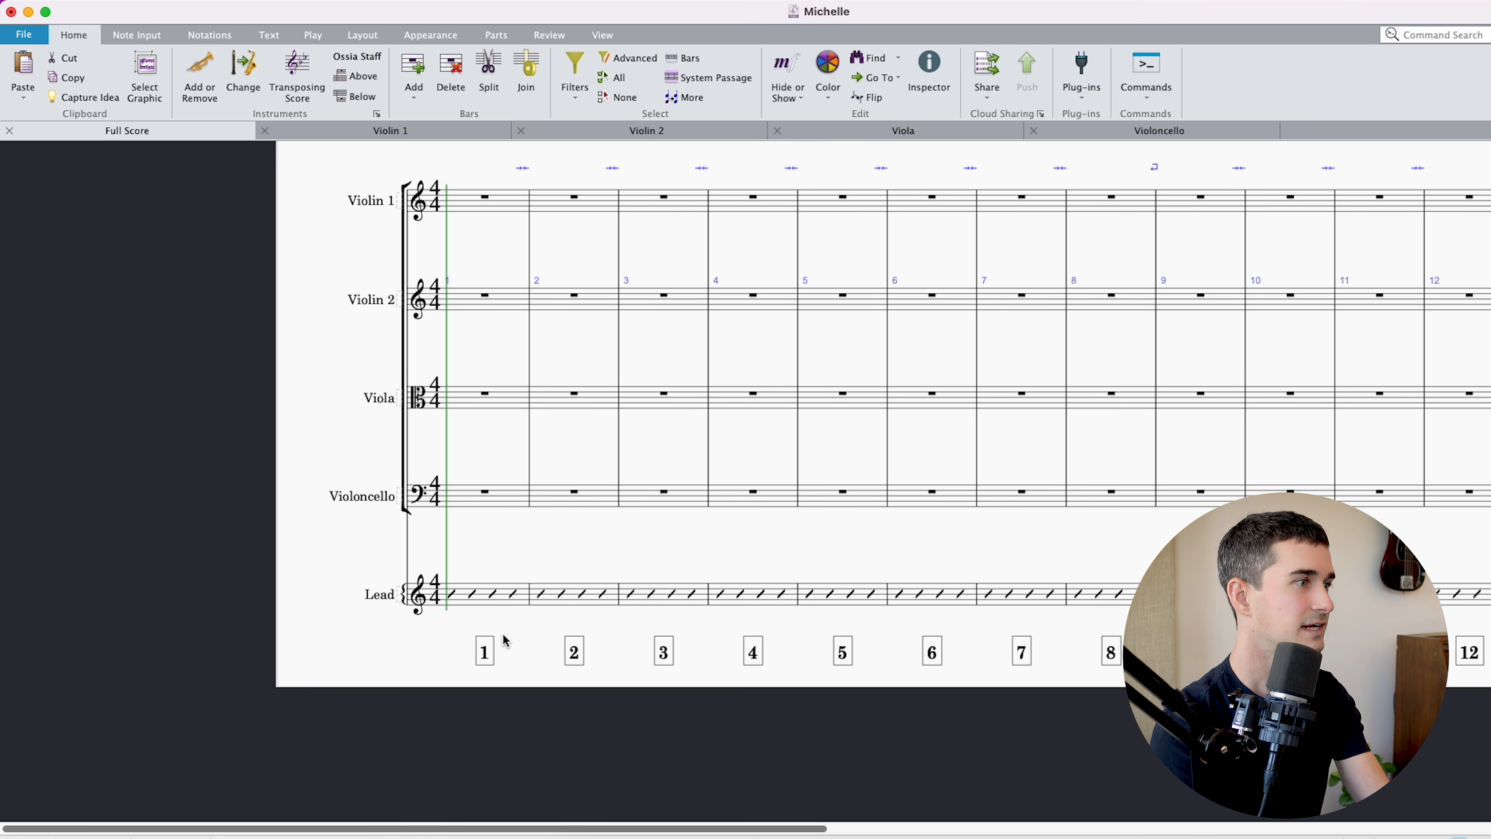
Step: Switch back to the Logic project and show the Intro and the first A section up close
{"action": "key", "text": "super+Tab"}
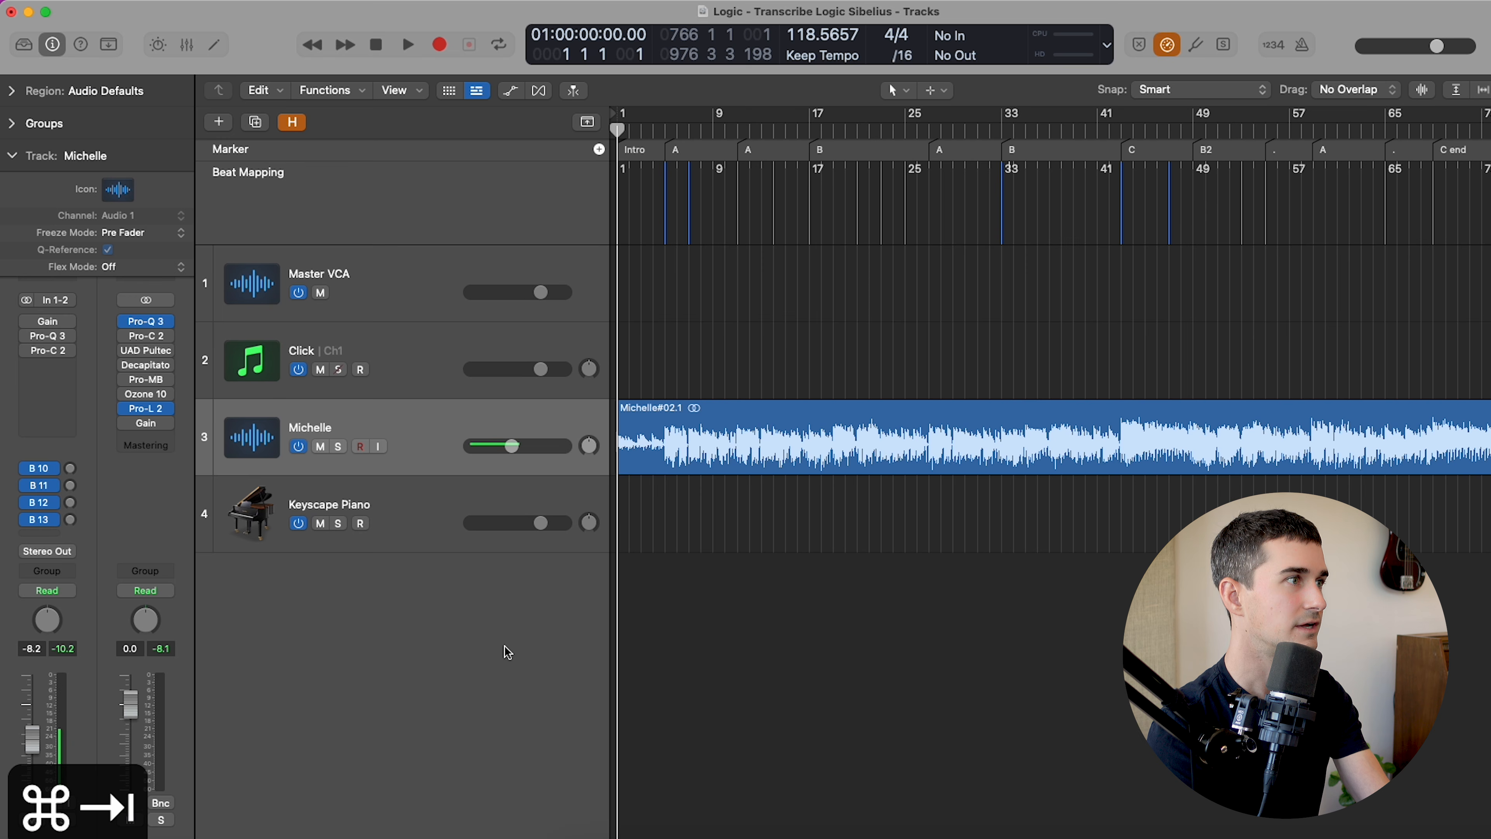
{"action": "left_click", "coordinate": [834, 575], "text": "ctrl+alt"}
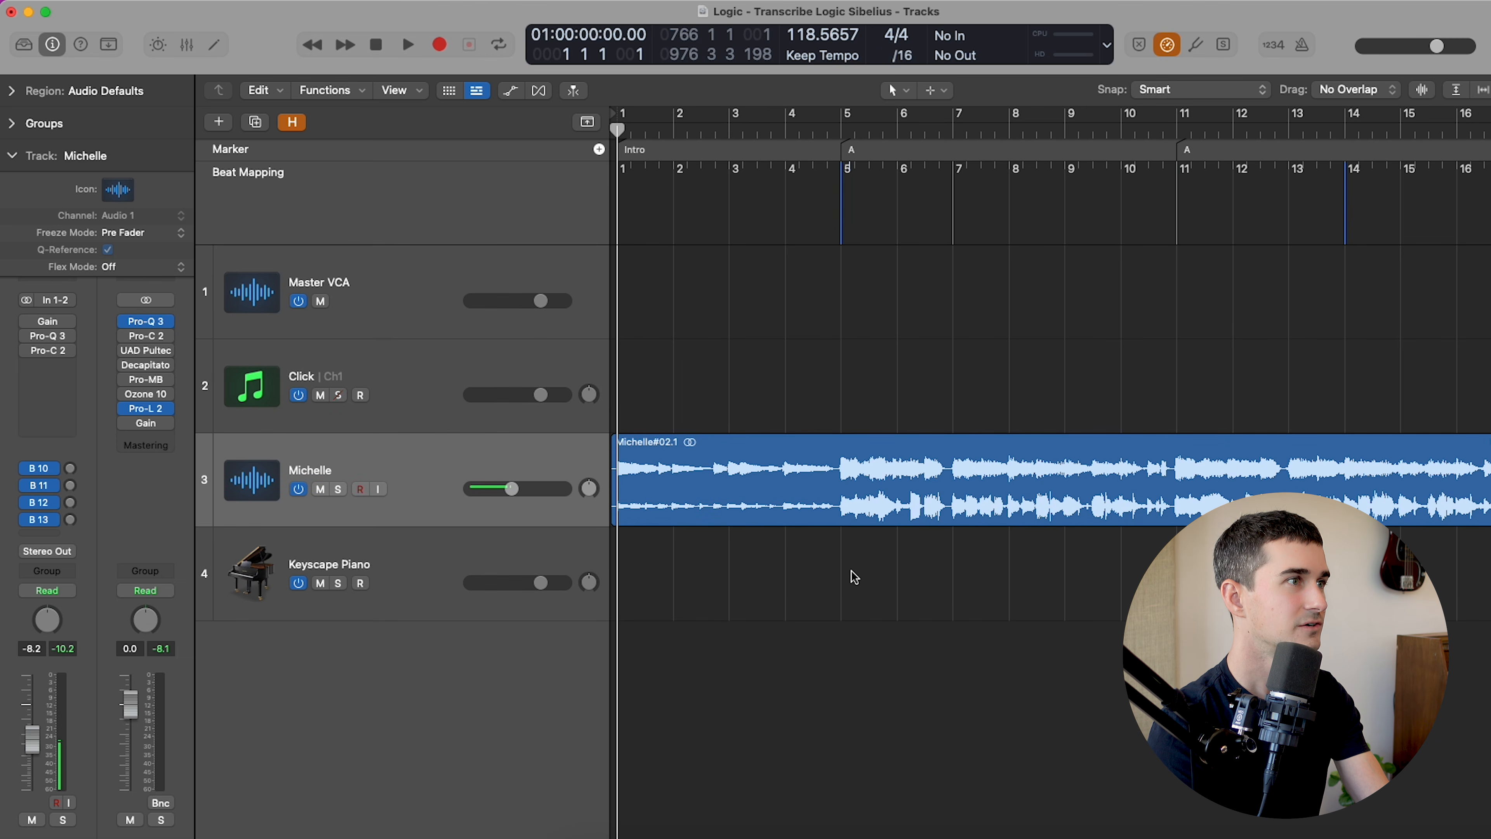
Step: Switch to the Michelle score in Sibelius and add a double barline between bars 4 and 5, where the first A section starts
{"action": "left_click", "coordinate": [838, 132]}
{"action": "key", "text": "super+Tab"}
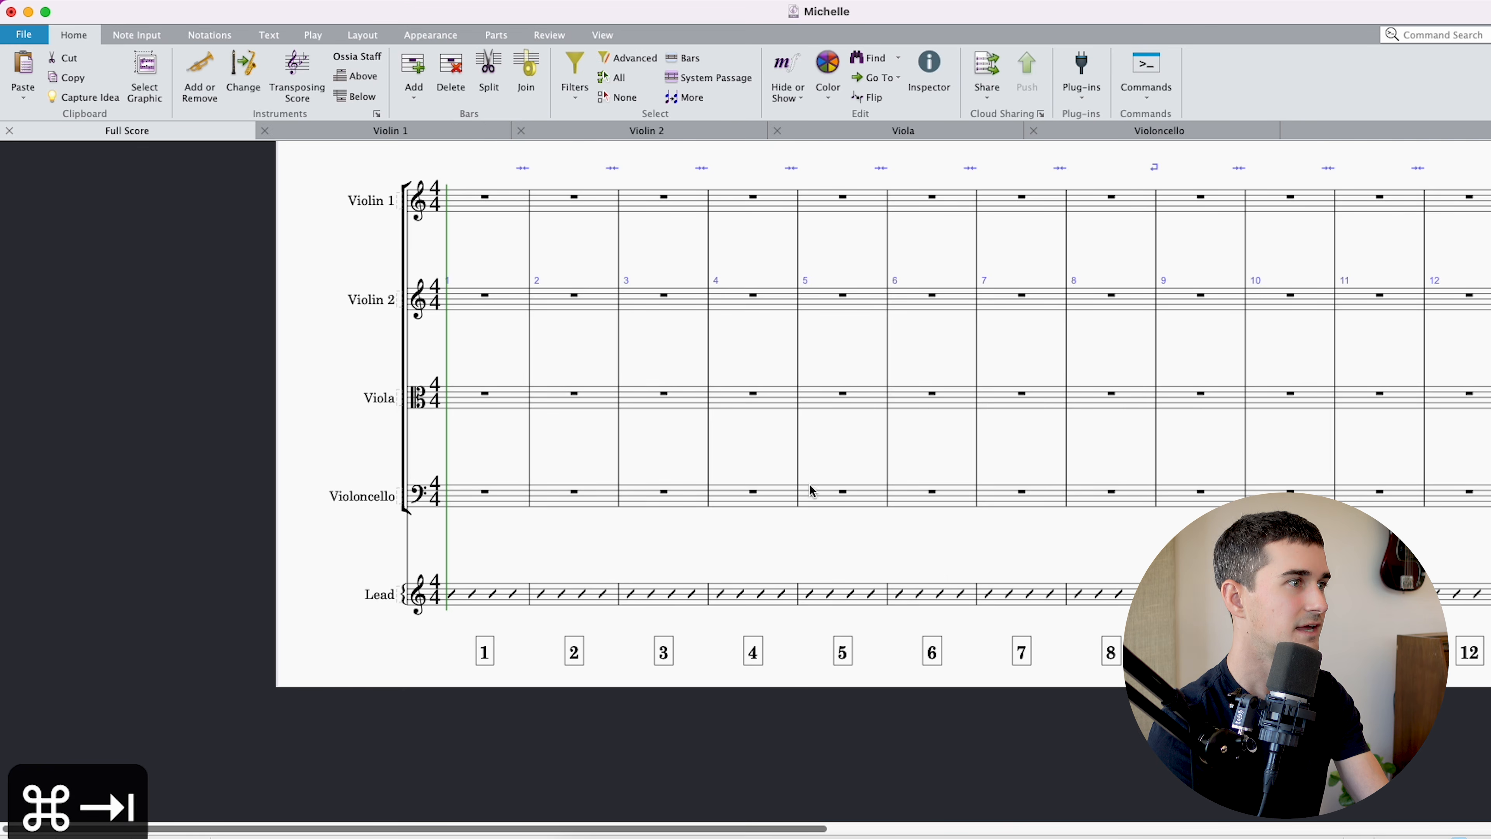
{"action": "key", "text": "alt+semicolon"}
{"action": "left_click_drag", "start_coordinate": [862, 440], "coordinate": [804, 483]}
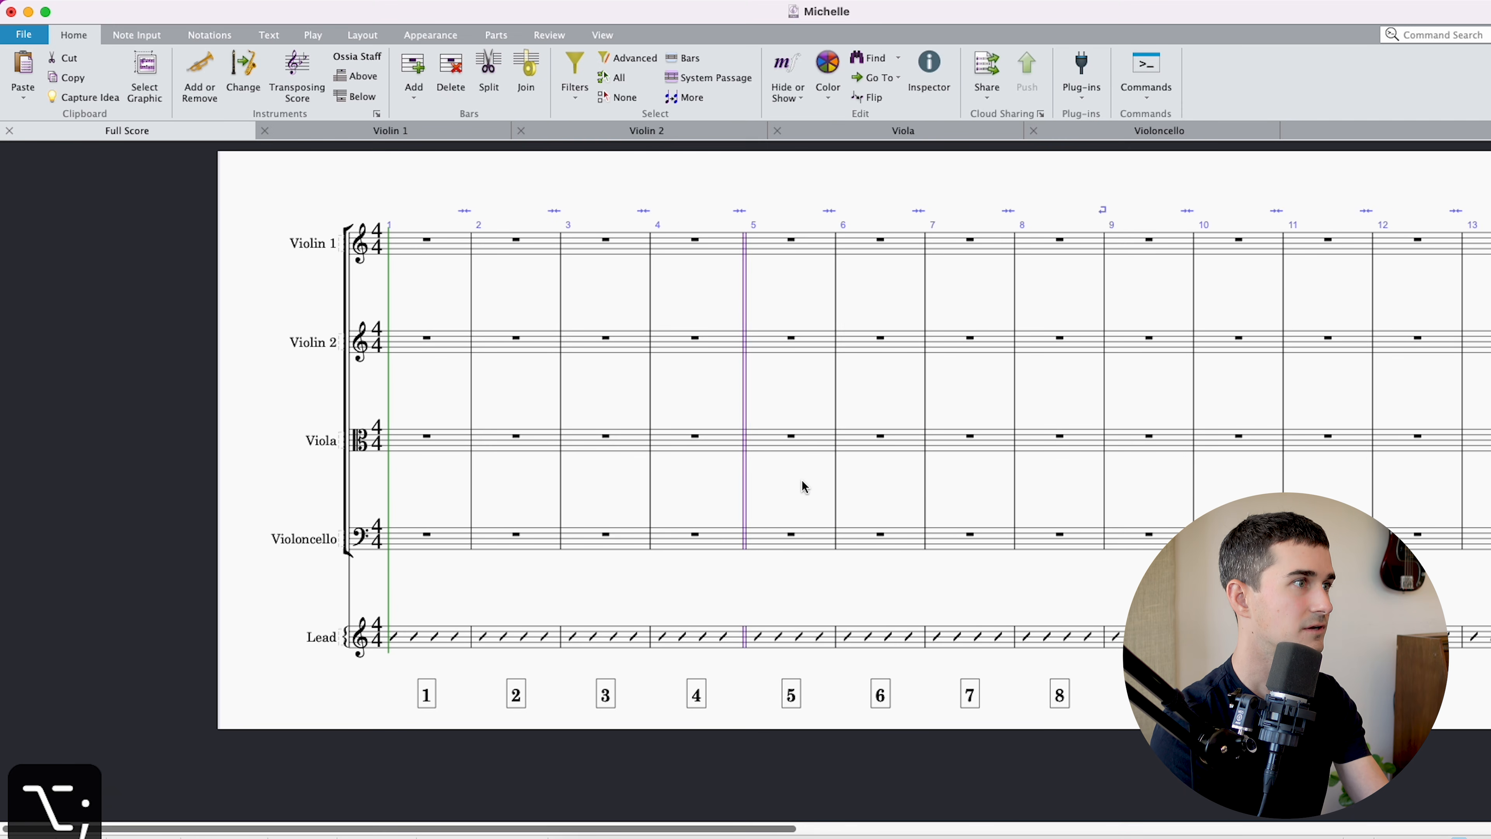
{"action": "scroll", "coordinate": [793, 347], "scroll_direction": "up", "scroll_amount": 2}
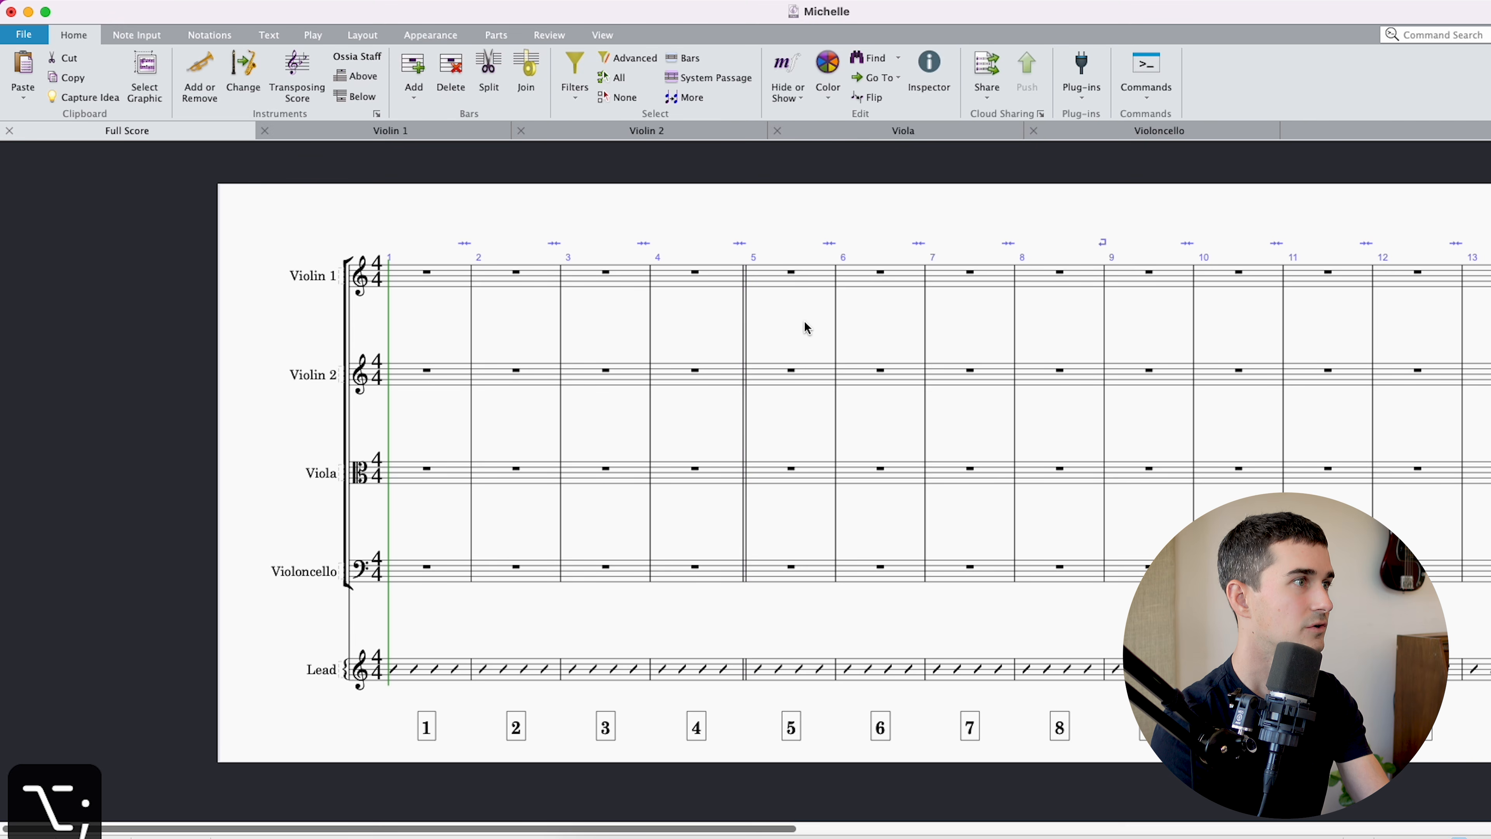
Step: Label the first A section in the score with the letter A, using the Boxed system text style
{"action": "left_click", "coordinate": [269, 34]}
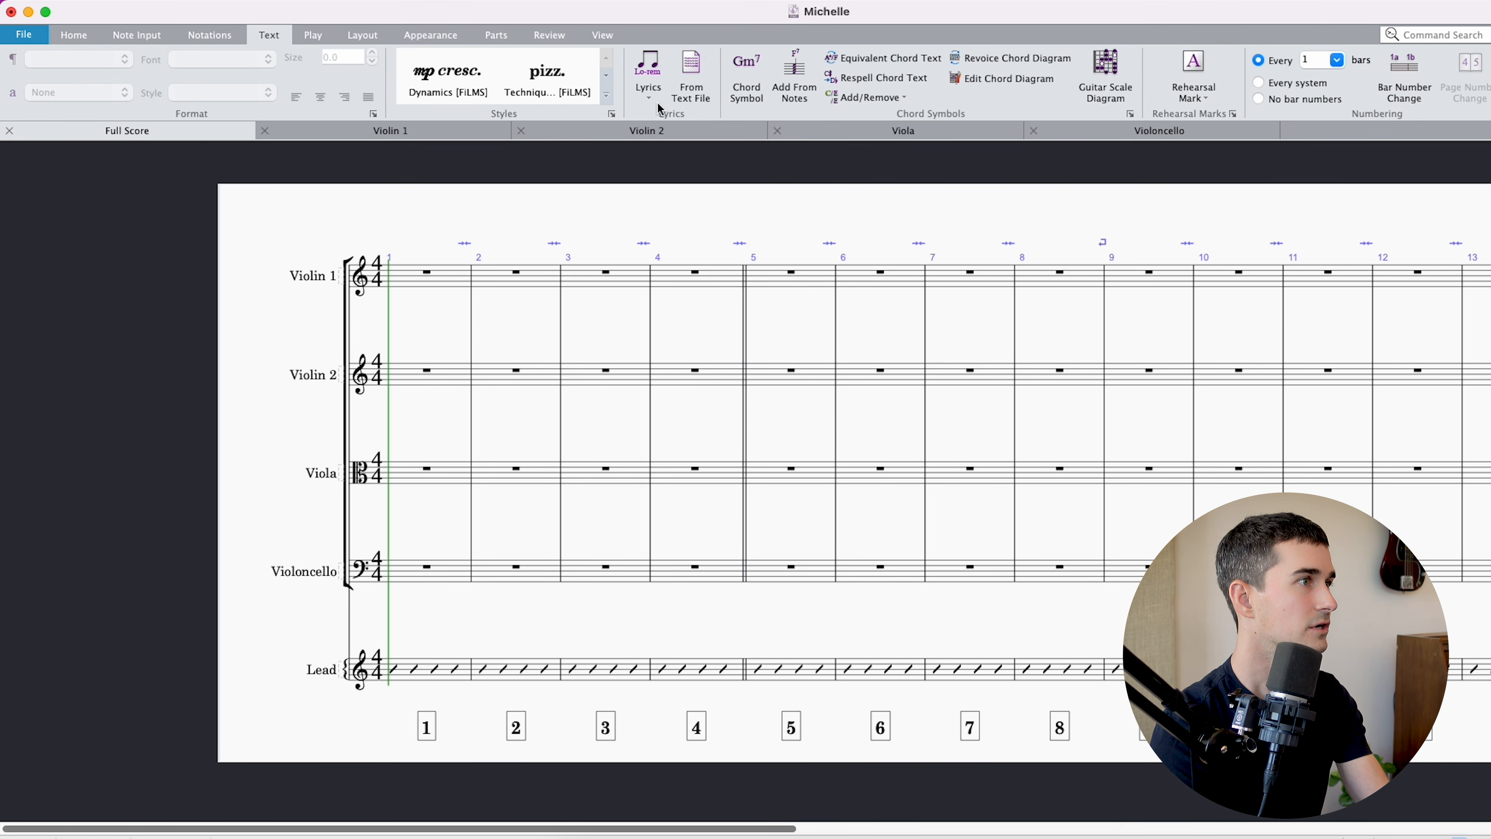
{"action": "left_click", "coordinate": [609, 96]}
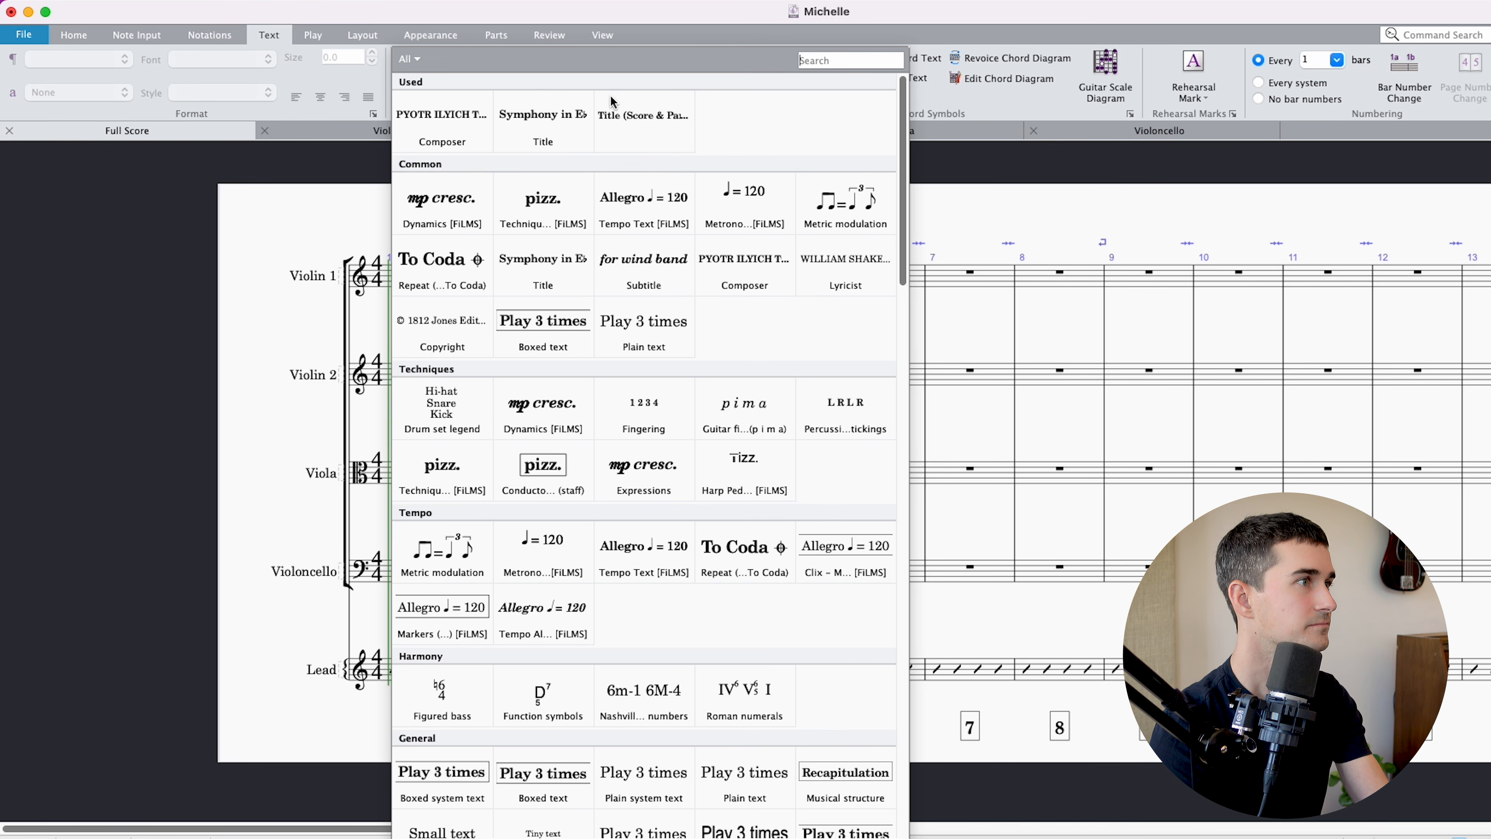
{"action": "left_click", "coordinate": [445, 776]}
{"action": "type", "text": "A"}
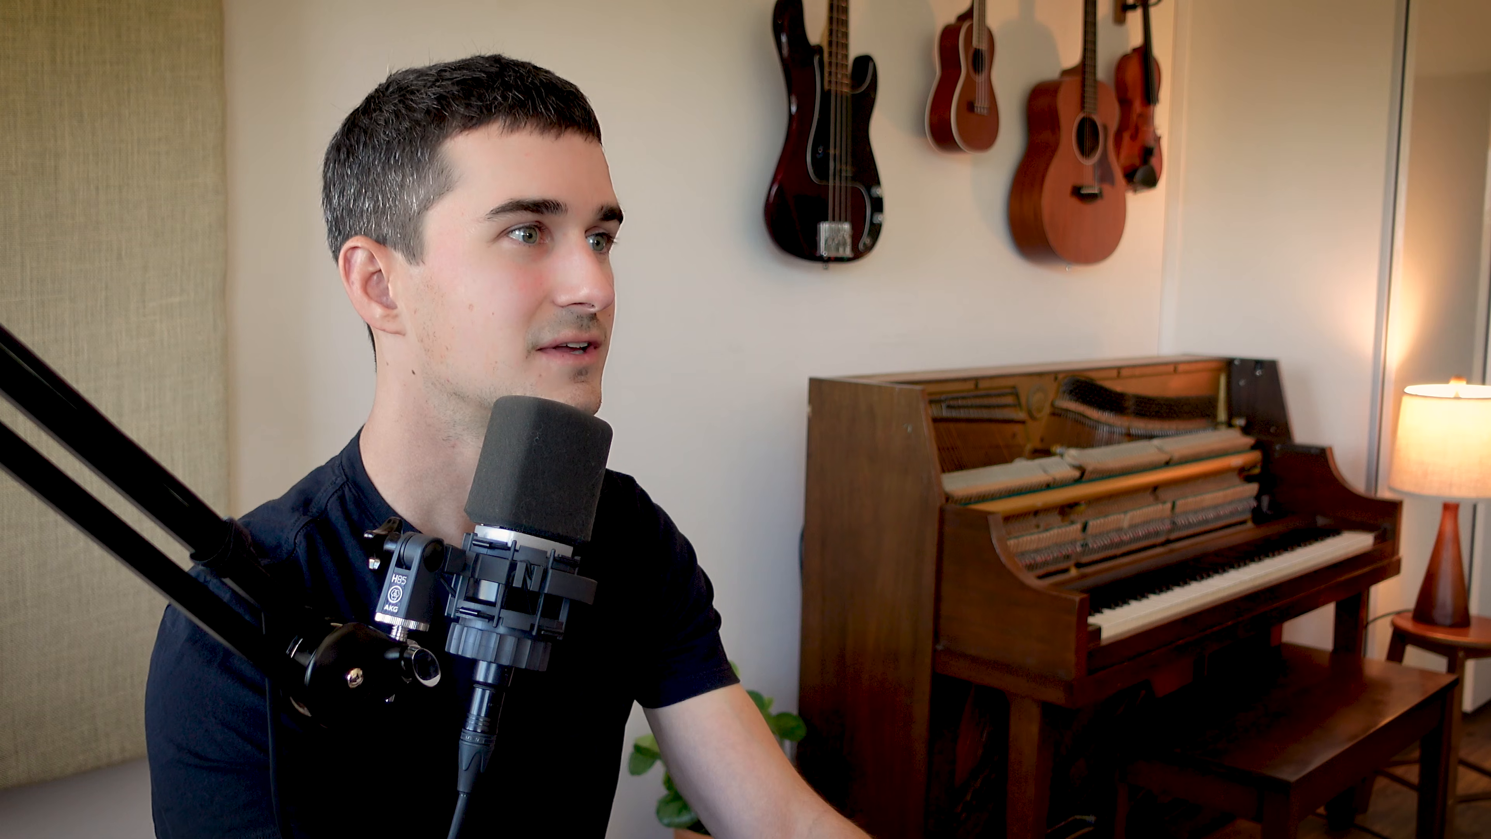